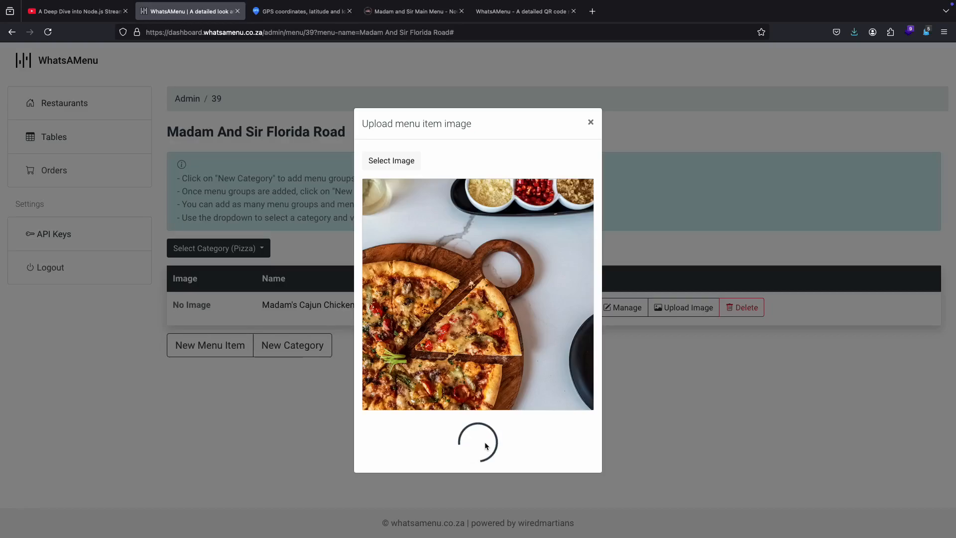
Step: Upload the selected pizza image and check Madam's Cajun Chicken Pizza's details on the refreshed public restaurant page
click(486, 446)
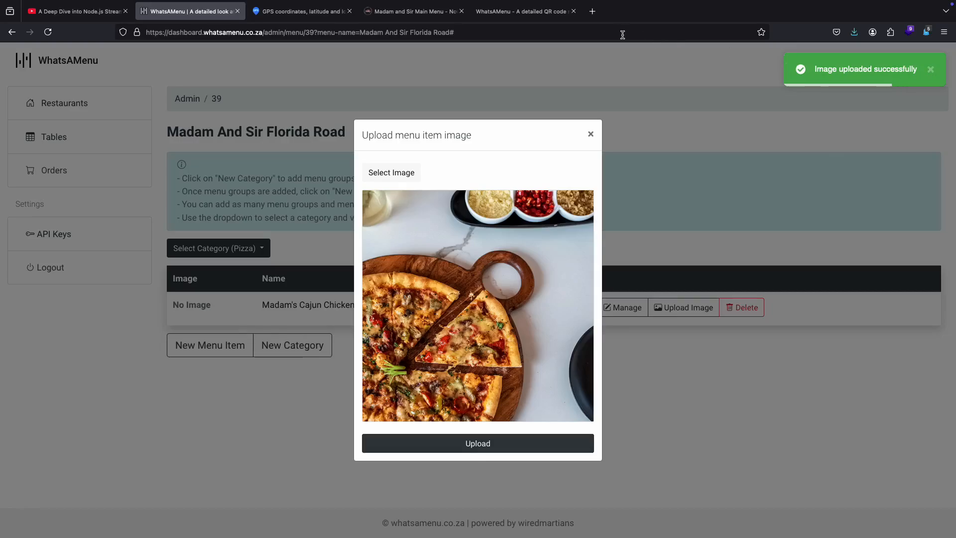
click(530, 12)
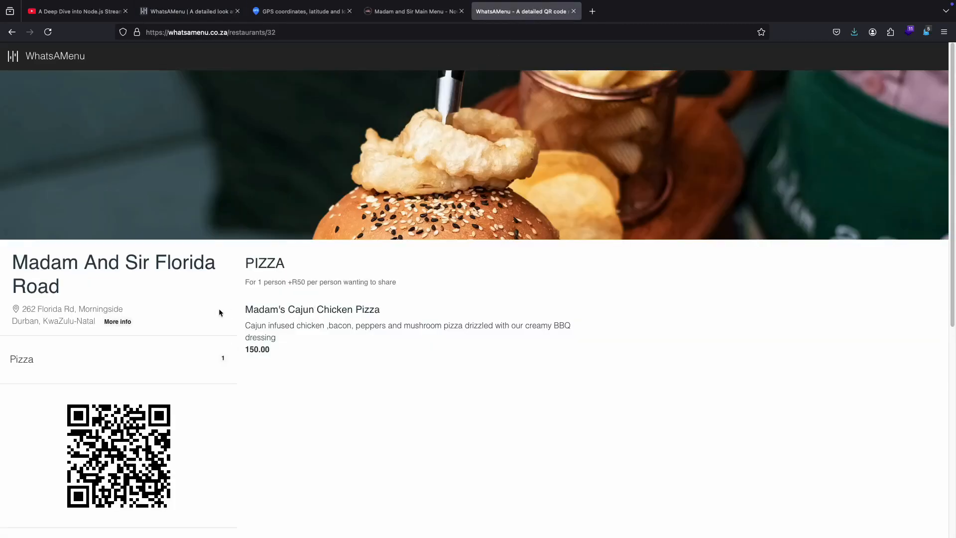
click(52, 34)
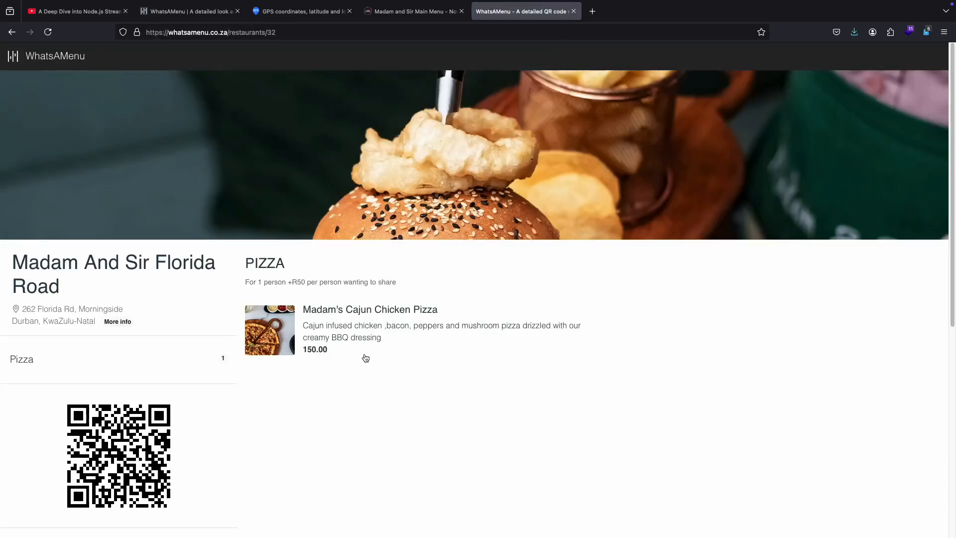
click(341, 315)
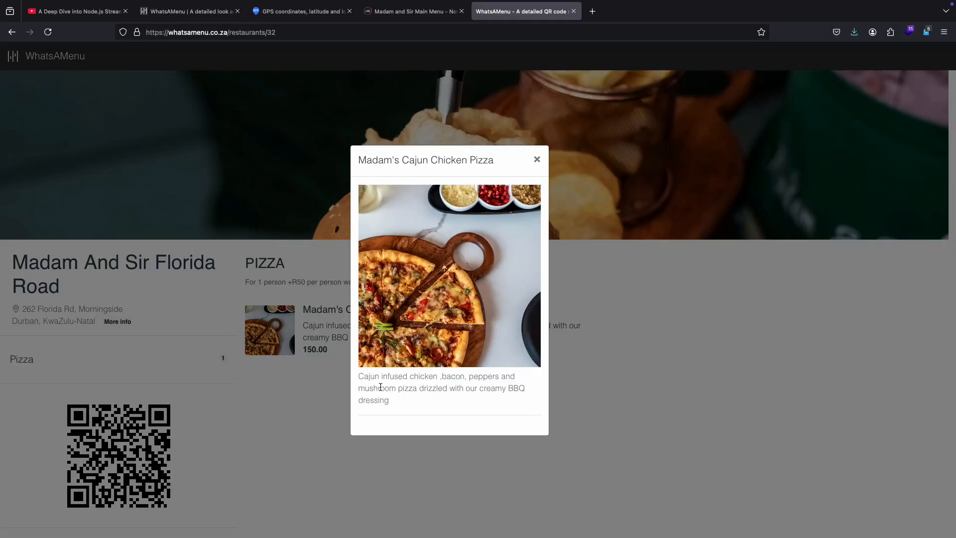
click(537, 159)
Step: Return to the dashboard, close the image upload dialog and open ingredient management for Madam's Cajun Chicken Pizza
click(204, 15)
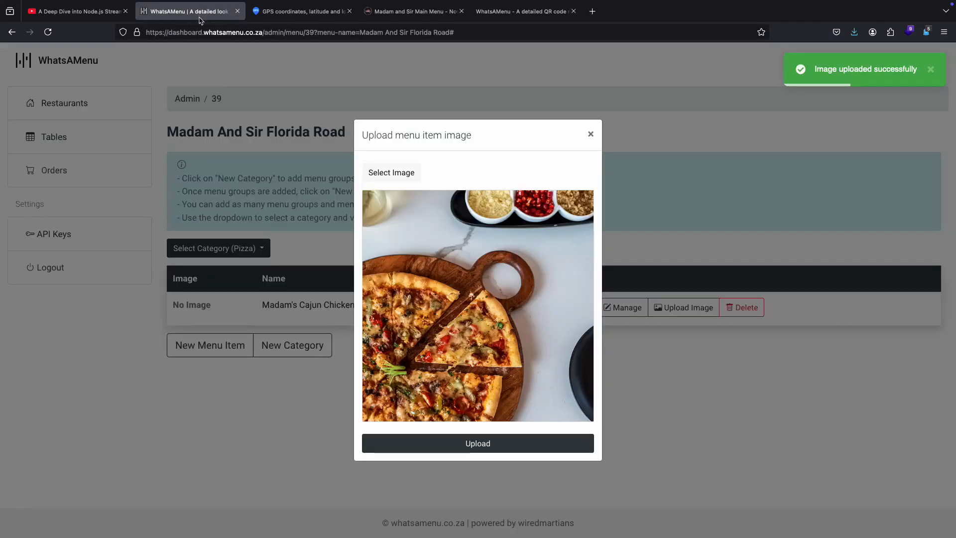
click(591, 134)
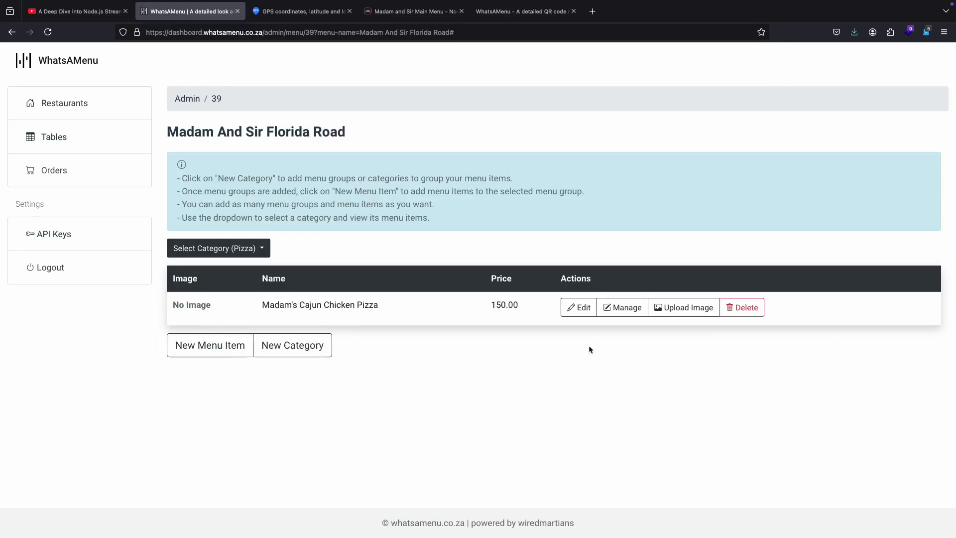
click(628, 312)
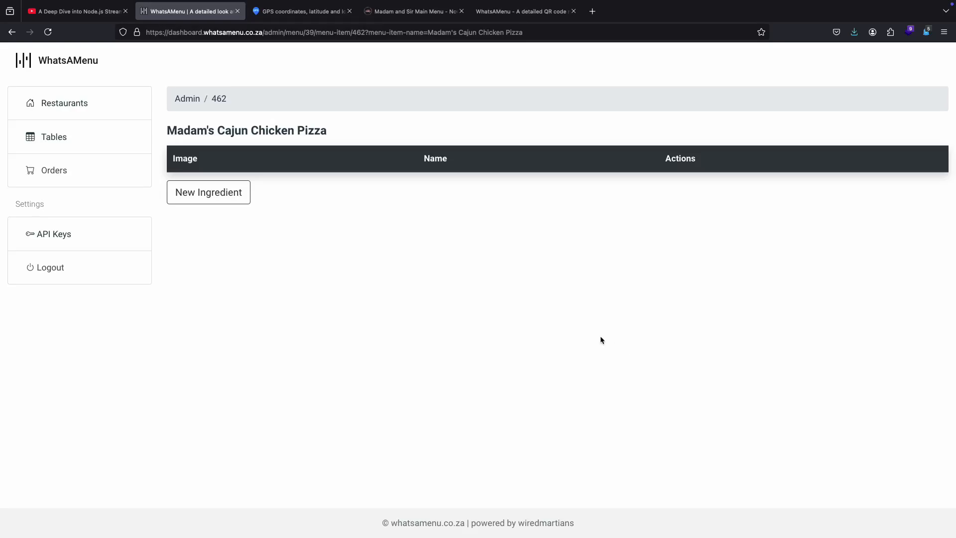
Step: Copy "Cajun infused chicken" from the Madam's Cajun Chicken Pizza description in the restaurant's PDF menu
click(408, 12)
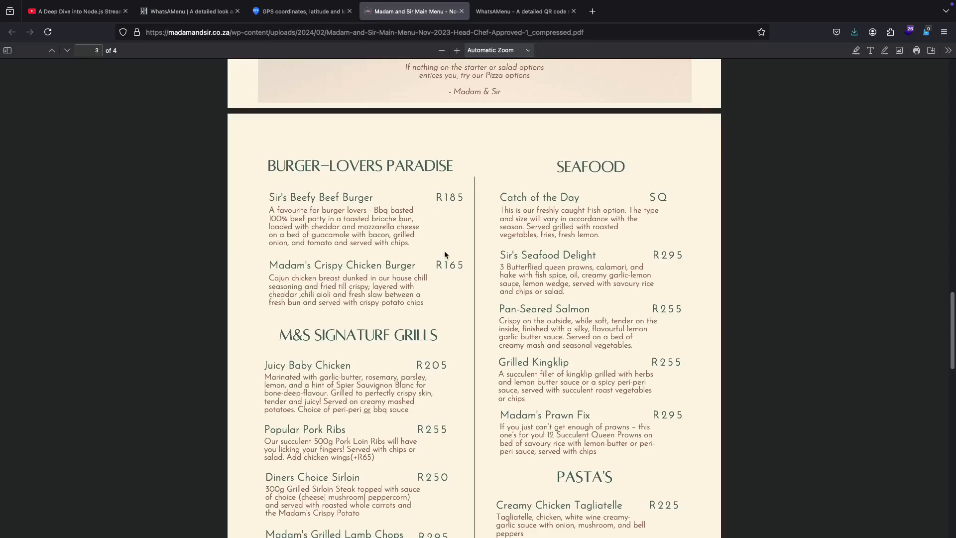
scroll(444, 254, up, 10)
scroll(445, 251, down, 6)
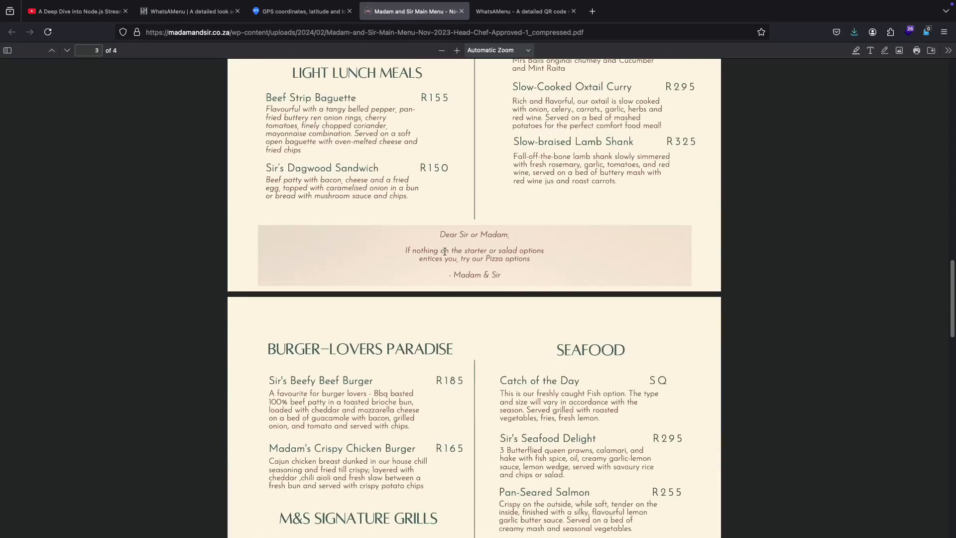
scroll(445, 251, down, 6)
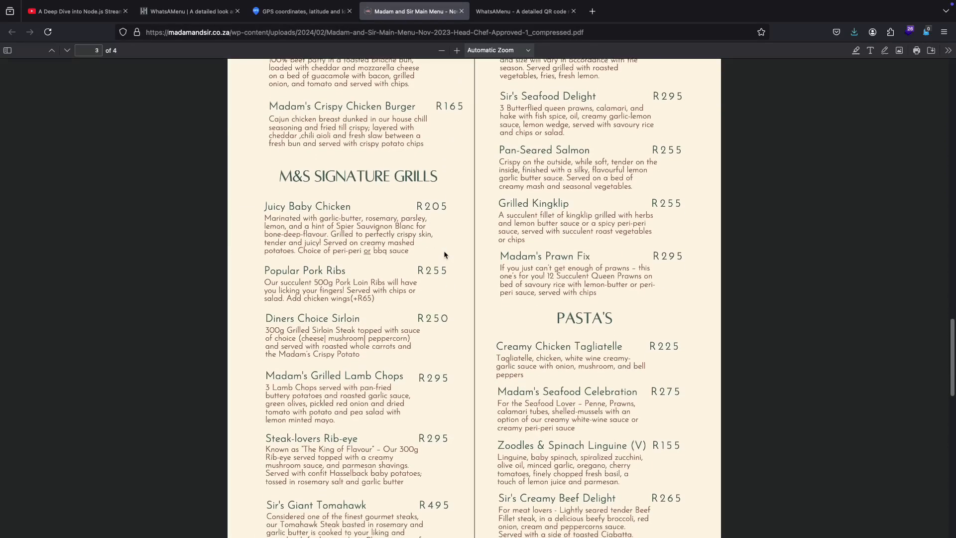
scroll(443, 250, down, 8)
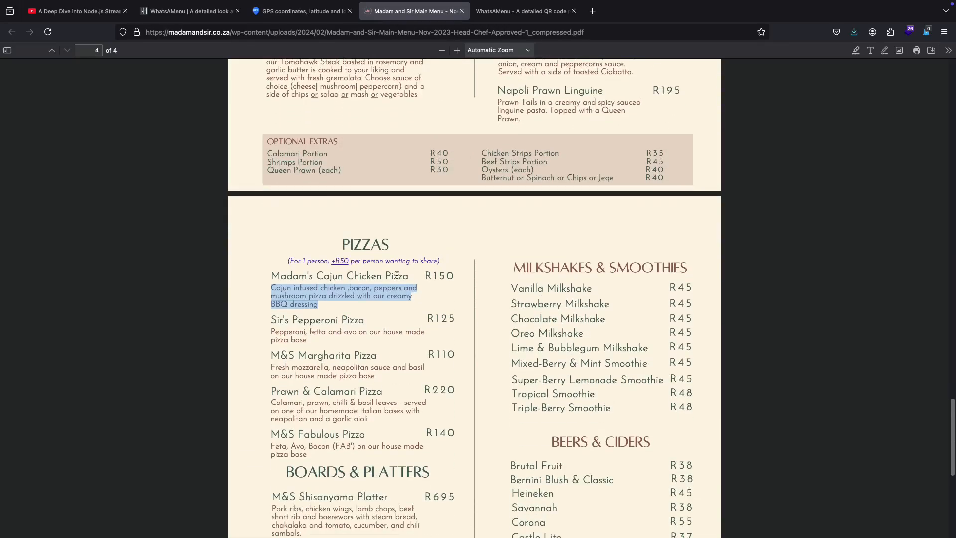
click(380, 285)
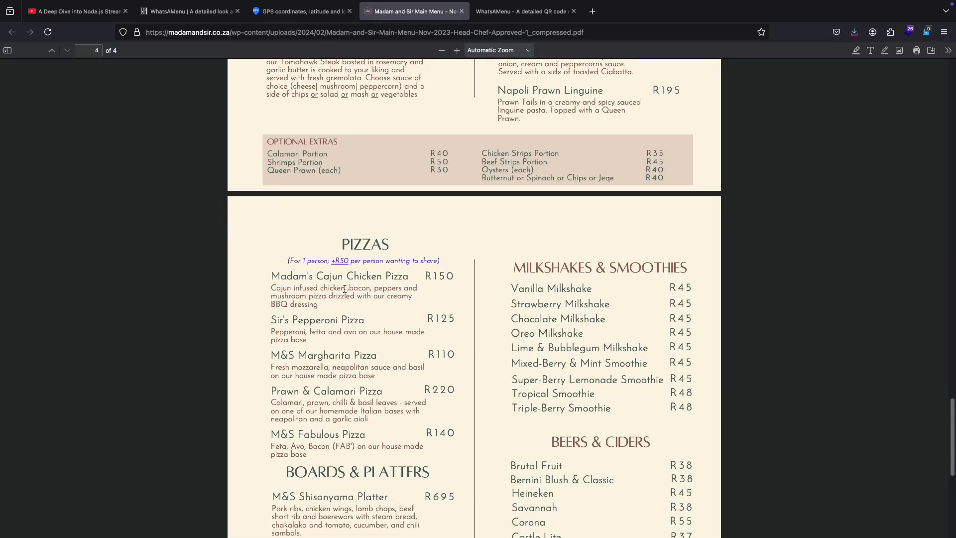
drag(344, 289, 273, 288)
key(ctrl+c)
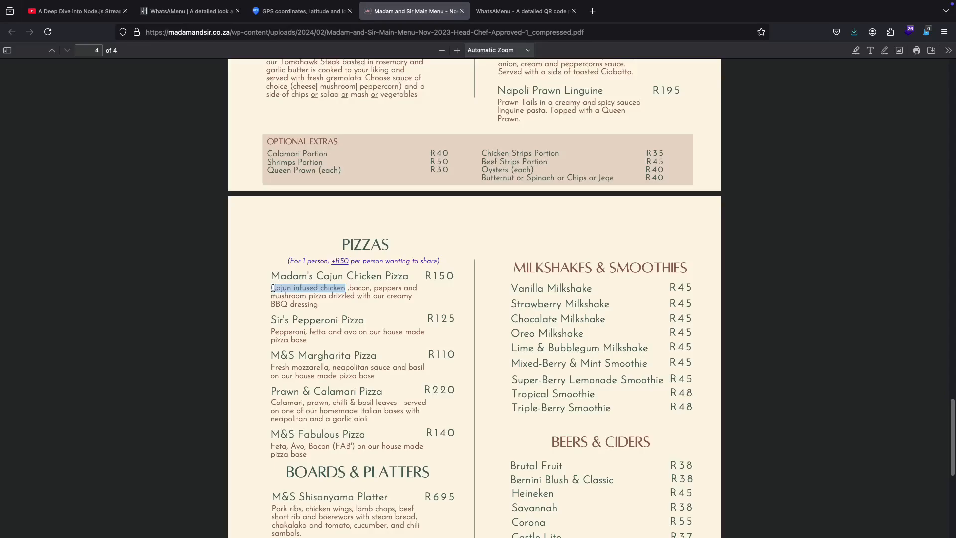
Step: Add the copied "Cajun infused chicken" as a new ingredient of Madam's Cajun Chicken Pizza in the dashboard
click(191, 14)
click(224, 193)
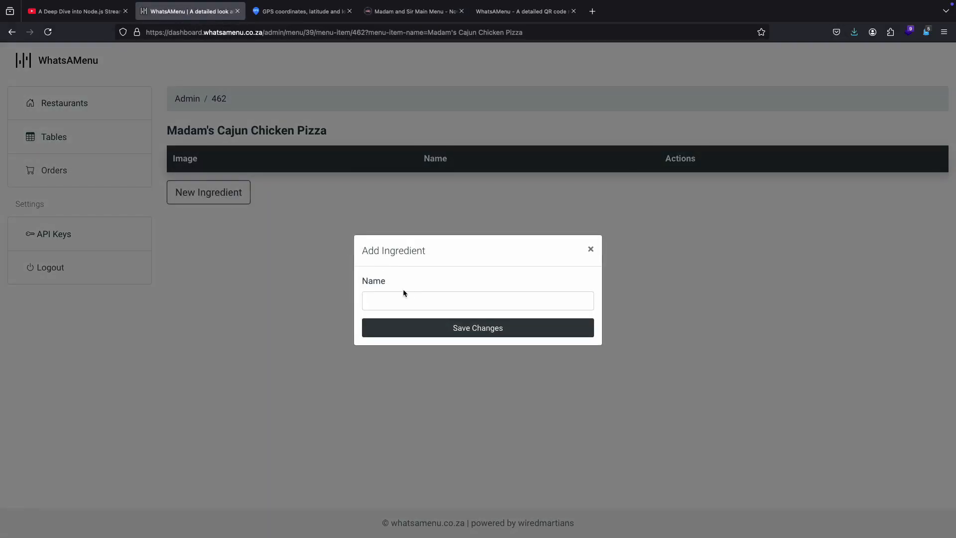
click(410, 300)
key(ctrl+v)
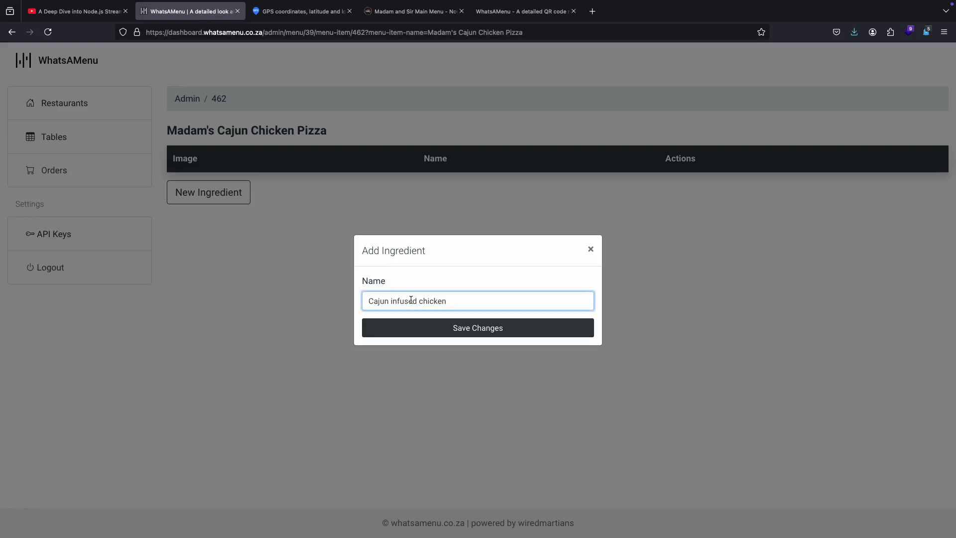
click(500, 334)
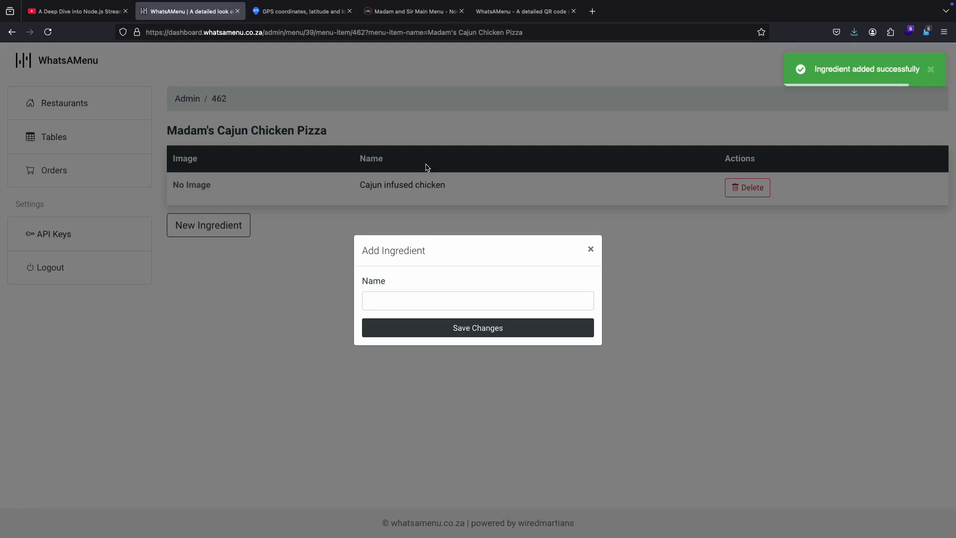
Step: Copy "bacon" from the pizza's description in the PDF menu and add it as the ingredient "Bacon"
click(407, 17)
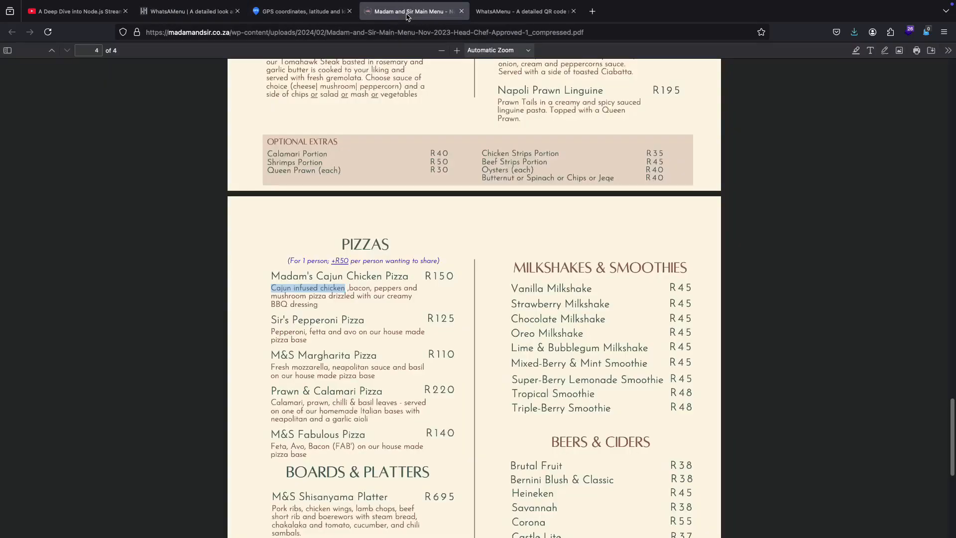
double_click(358, 289)
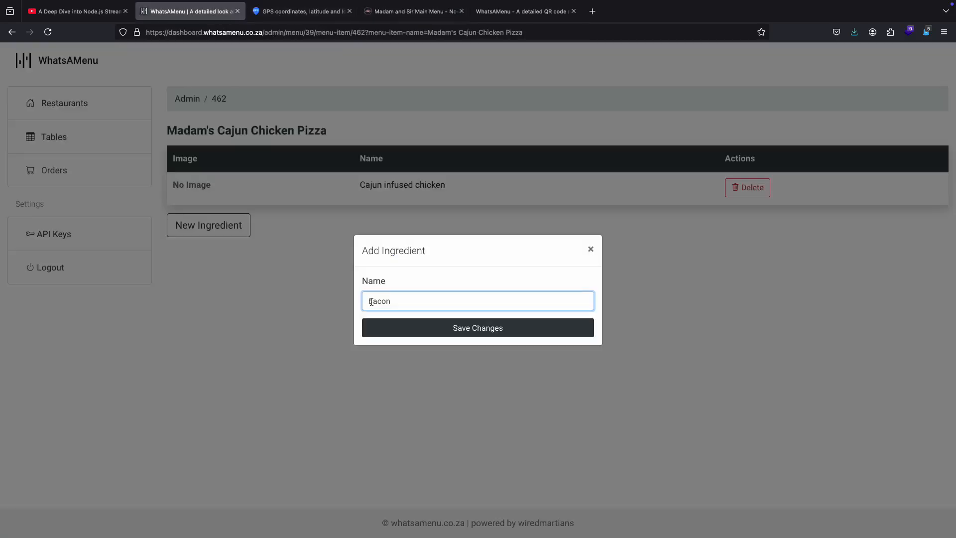
click(372, 302)
key(BackSpace)
text(B)
click(421, 334)
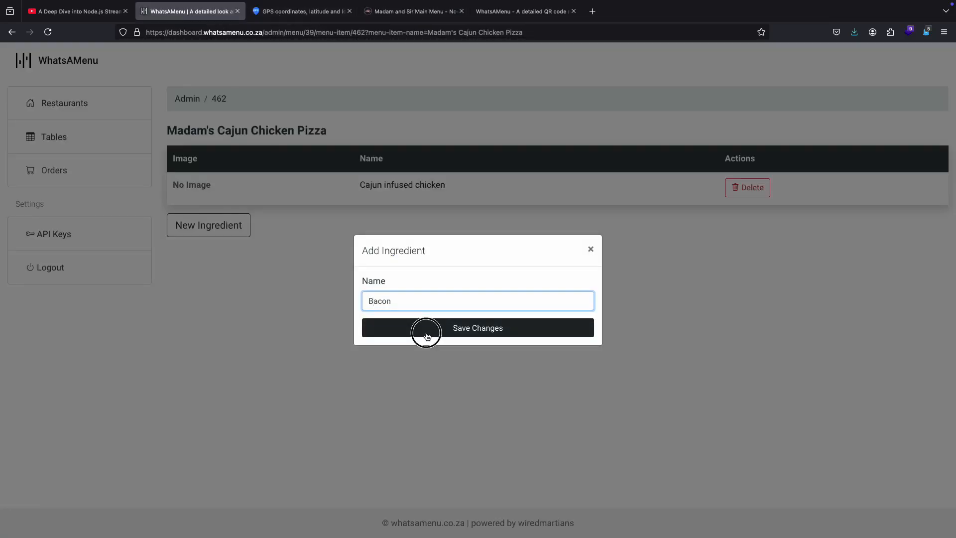
Step: Add "Peppers" as an ingredient of Madam's Cajun Chicken Pizza
click(384, 301)
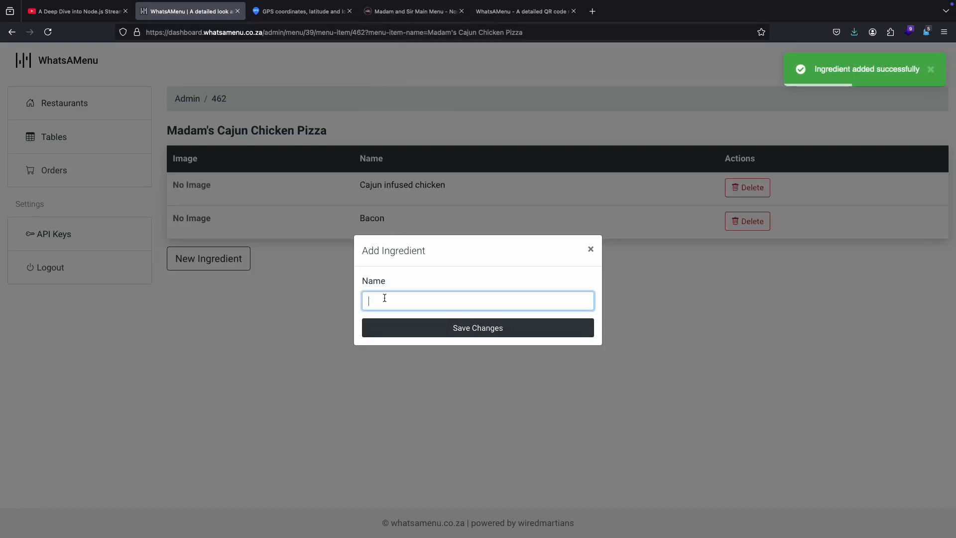
text(Peppers)
click(442, 323)
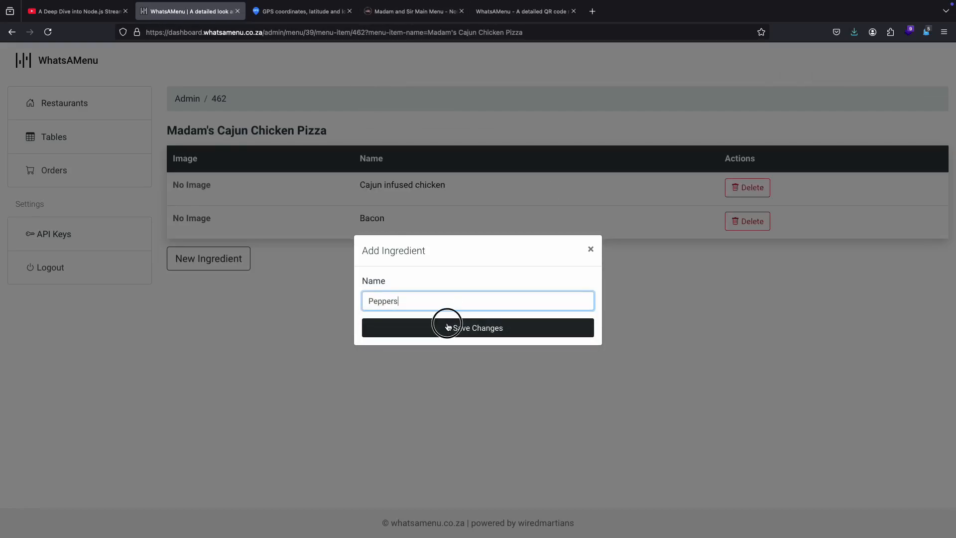
Step: Add "Mushroom", with a capital M, as an ingredient of Madam's Cajun Chicken Pizza
click(378, 299)
text(mushroom)
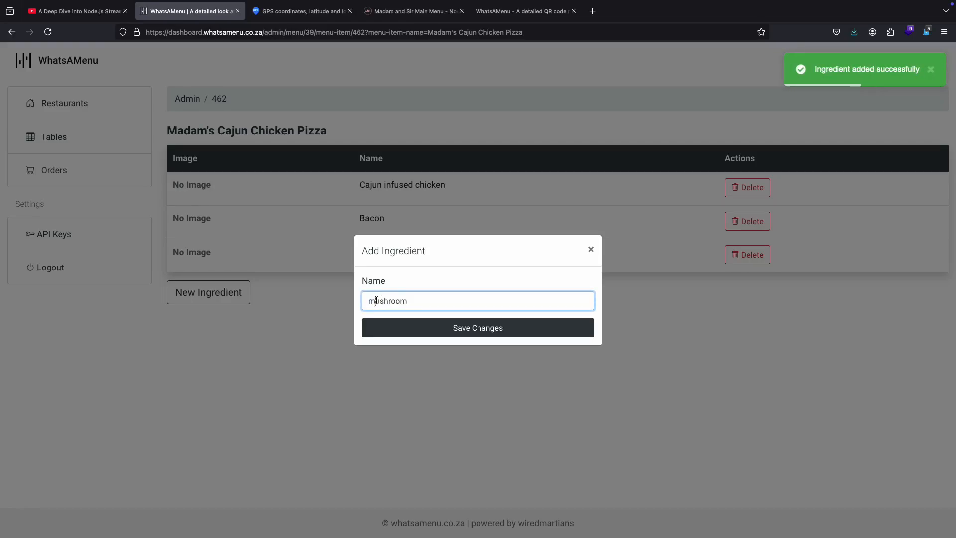
click(376, 300)
key(BackSpace)
text(M)
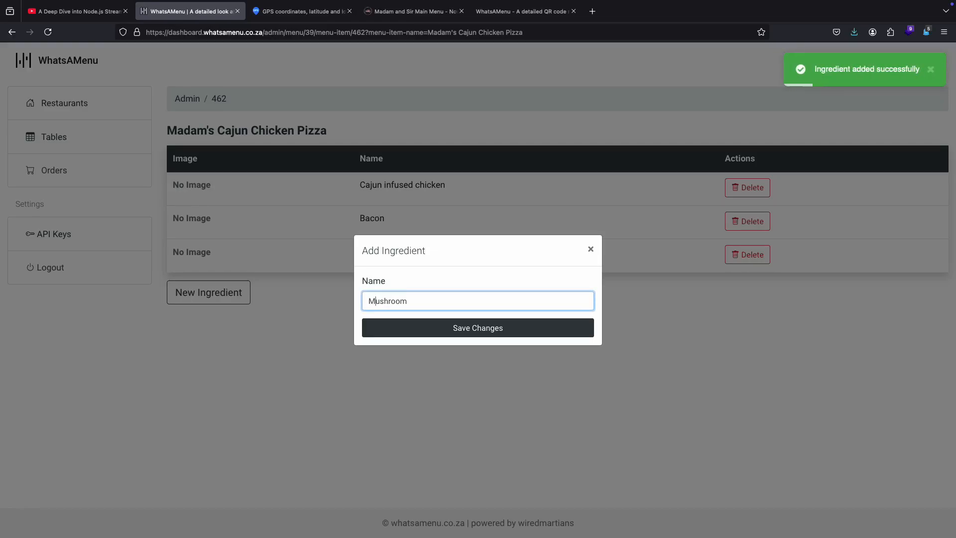
click(451, 330)
Step: Add "Creamy BBQ dressing" as an ingredient of the pizza and close the ingredient dialog
click(374, 300)
text(creamy BBQ dressing)
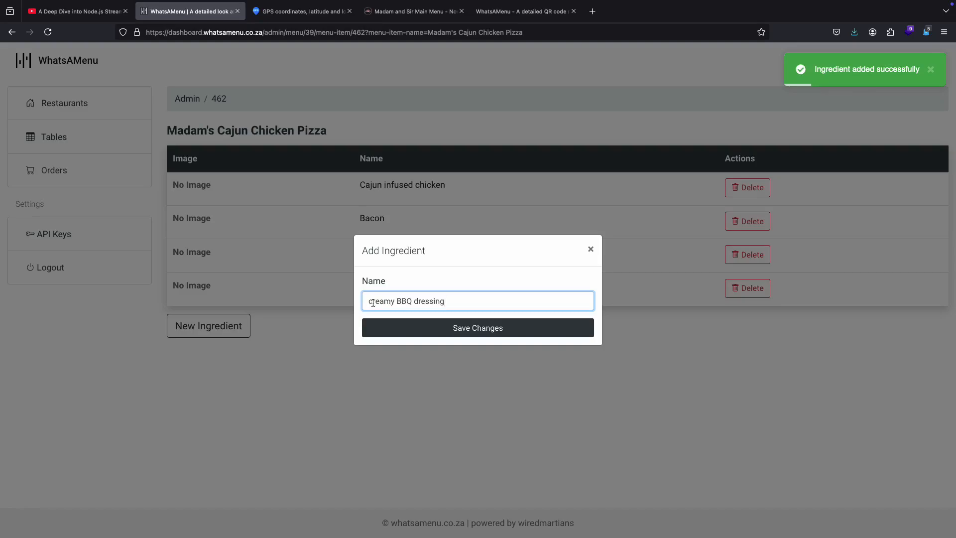
click(373, 301)
key(BackSpace)
text(C)
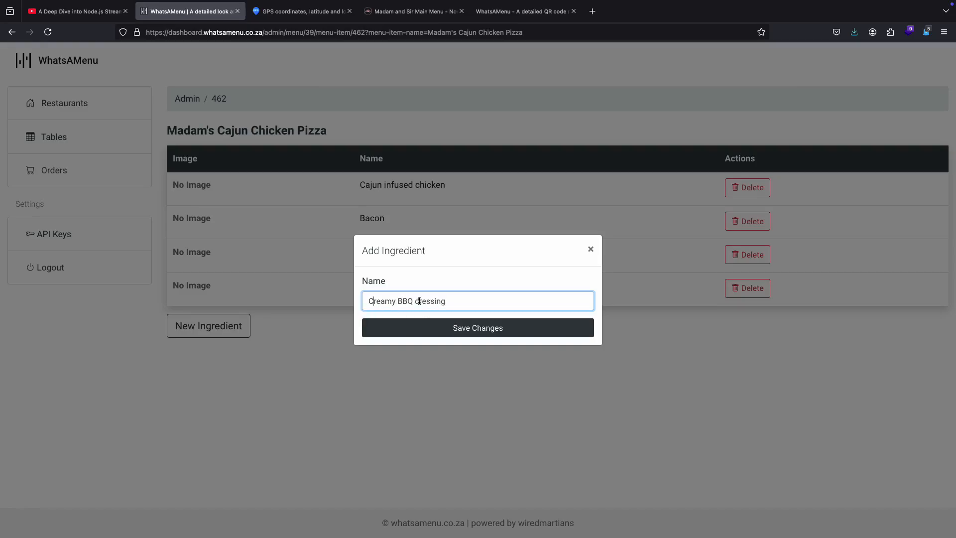
click(468, 329)
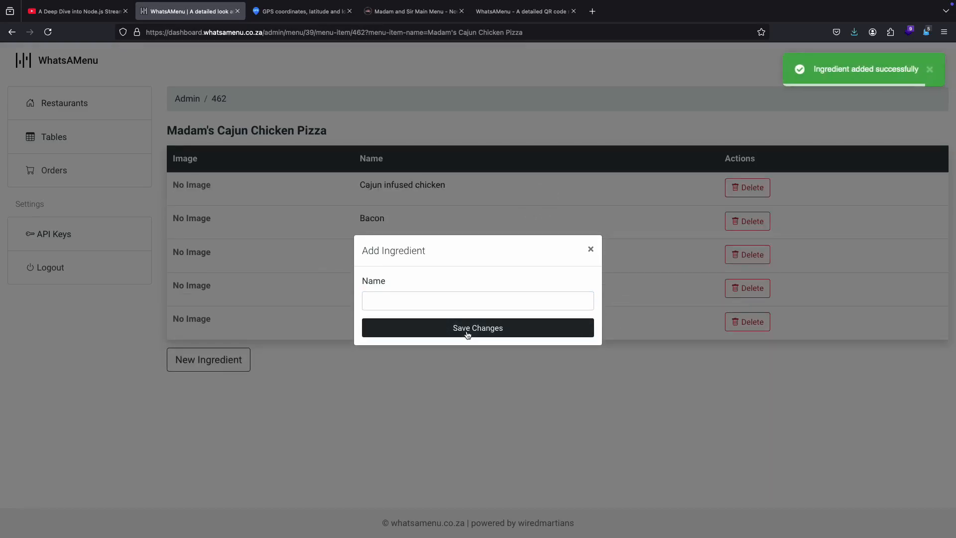
click(592, 249)
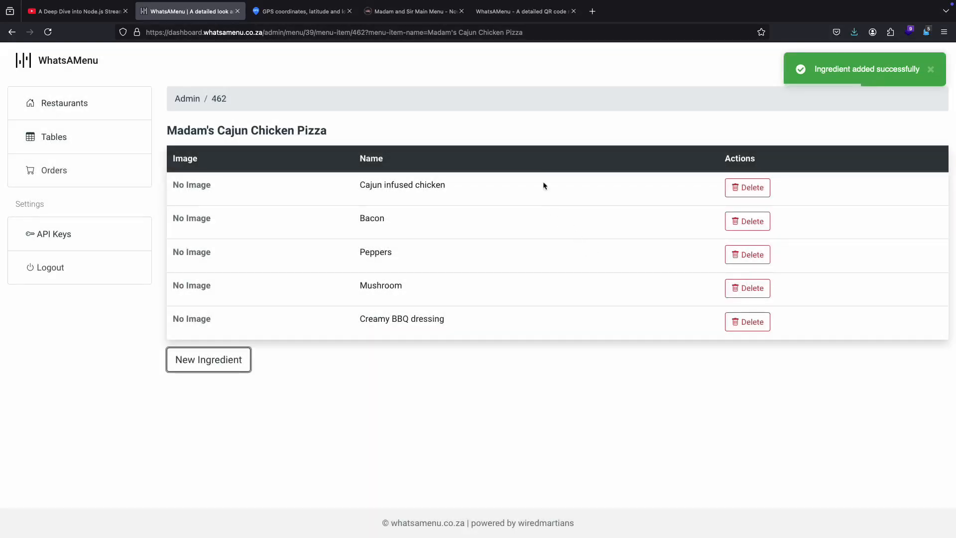
Step: Refresh the public restaurant page and view the ingredients in Madam's Cajun Chicken Pizza's details
click(525, 19)
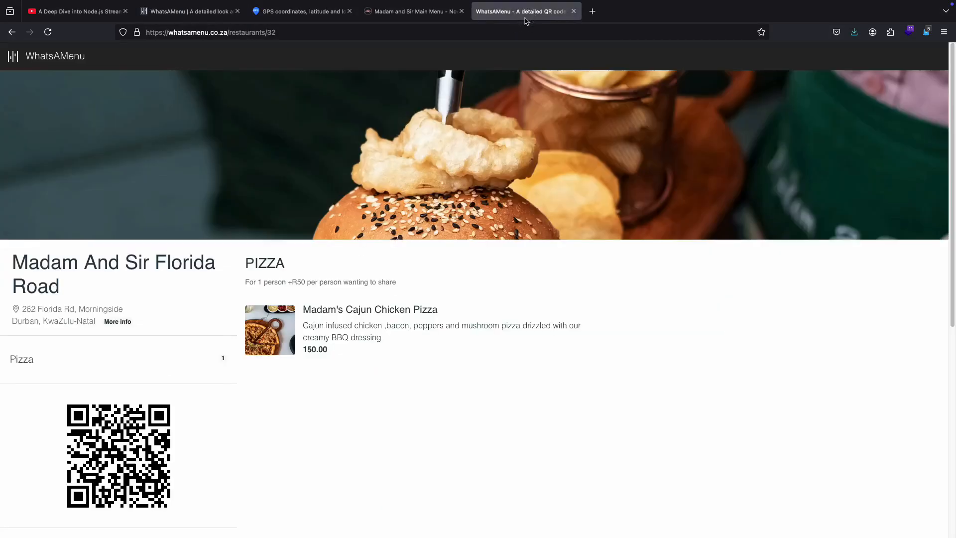
click(48, 38)
click(397, 322)
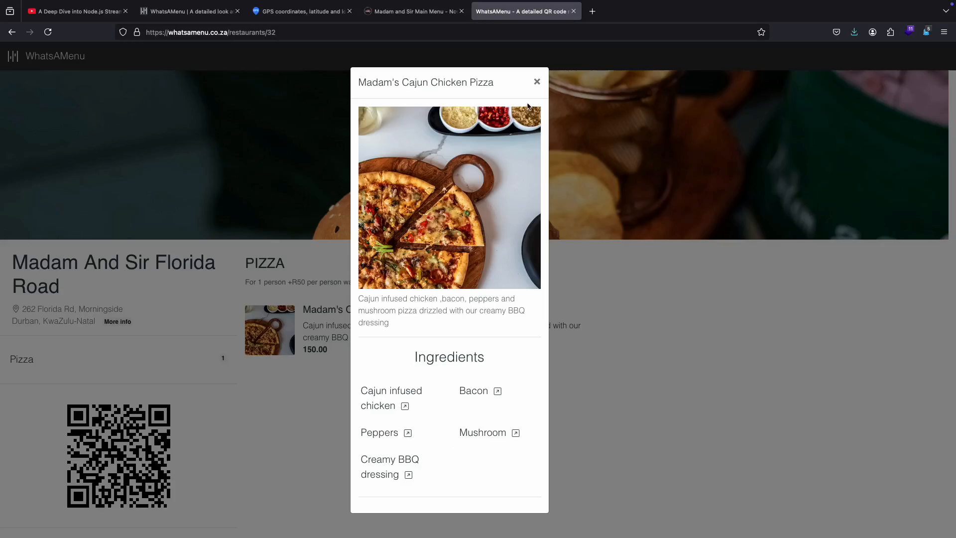
click(536, 82)
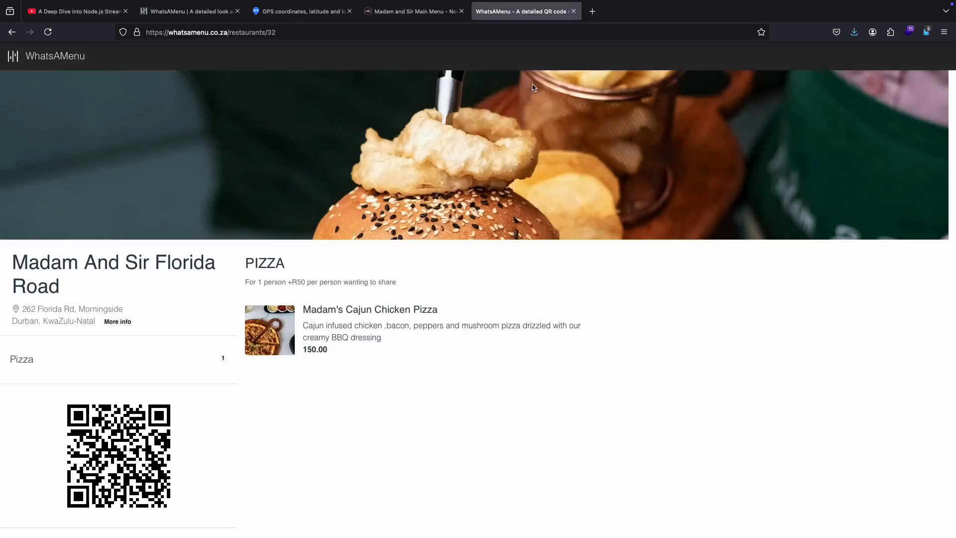
Step: Go back to the Madam And Sir Florida Road menu page in the dashboard, glancing at the public restaurant page
click(199, 11)
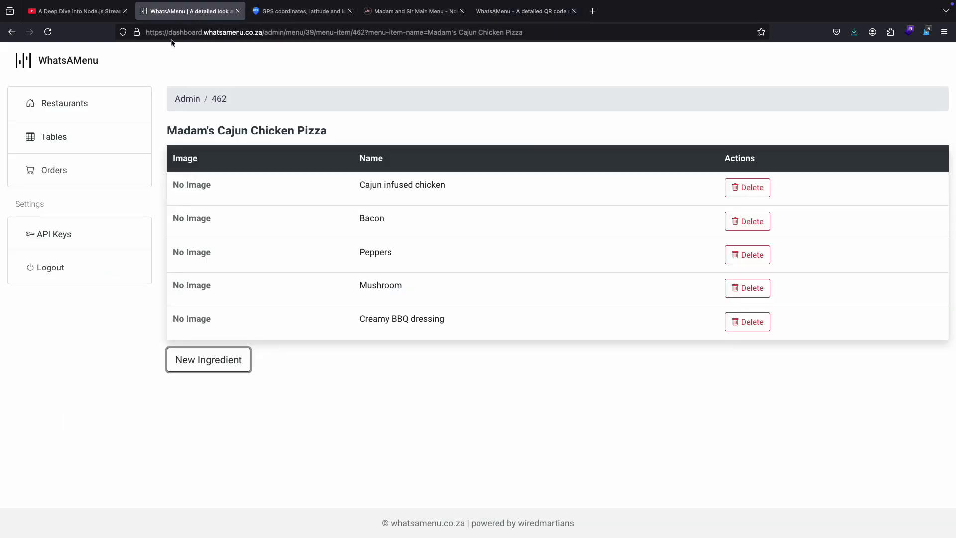
click(13, 33)
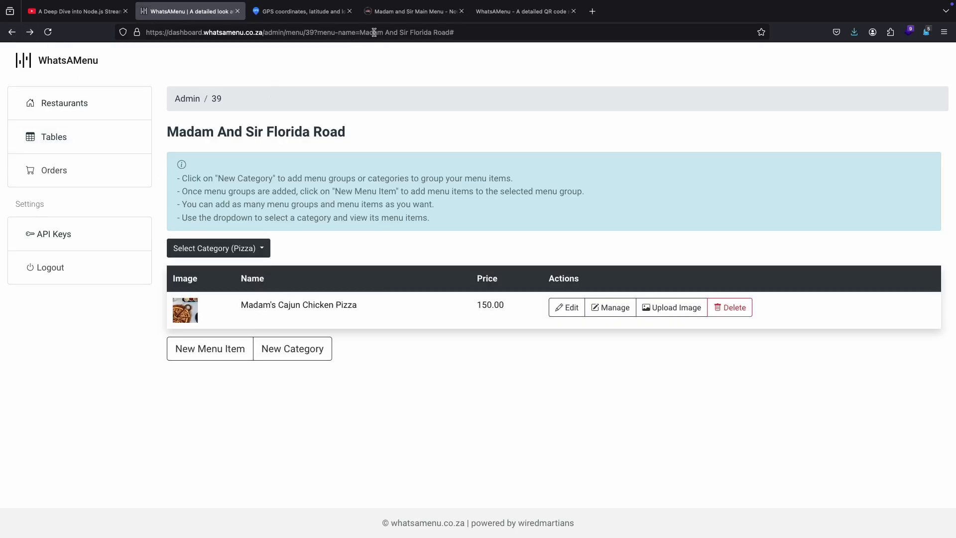
click(520, 11)
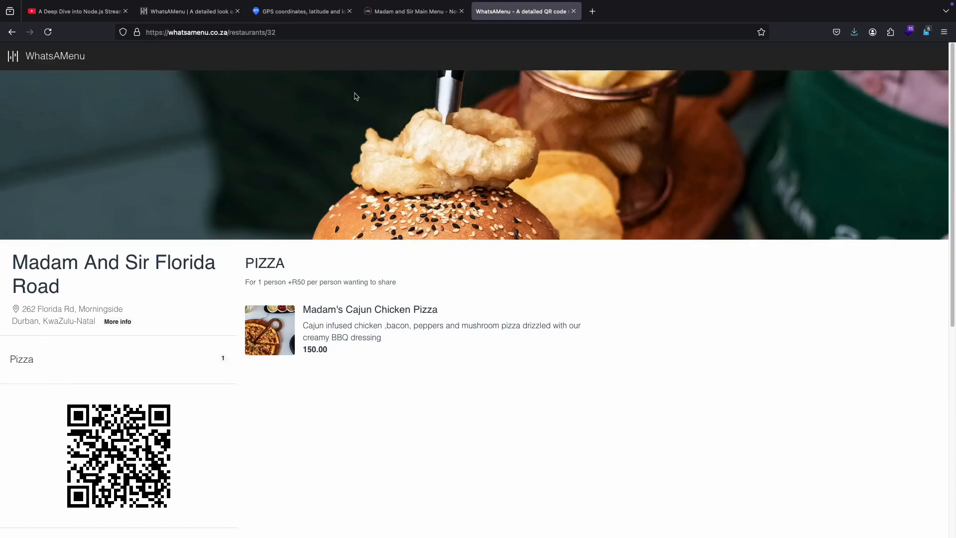
click(205, 11)
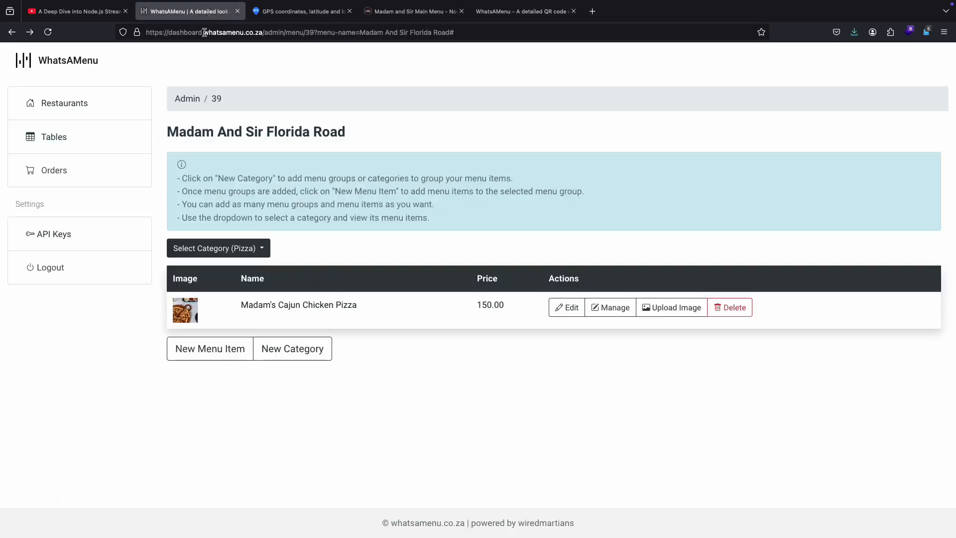
Step: Show the Starters category in the dashboard and copy the item name "Sir's Sticky Wings" from the restaurant's PDF menu
click(234, 249)
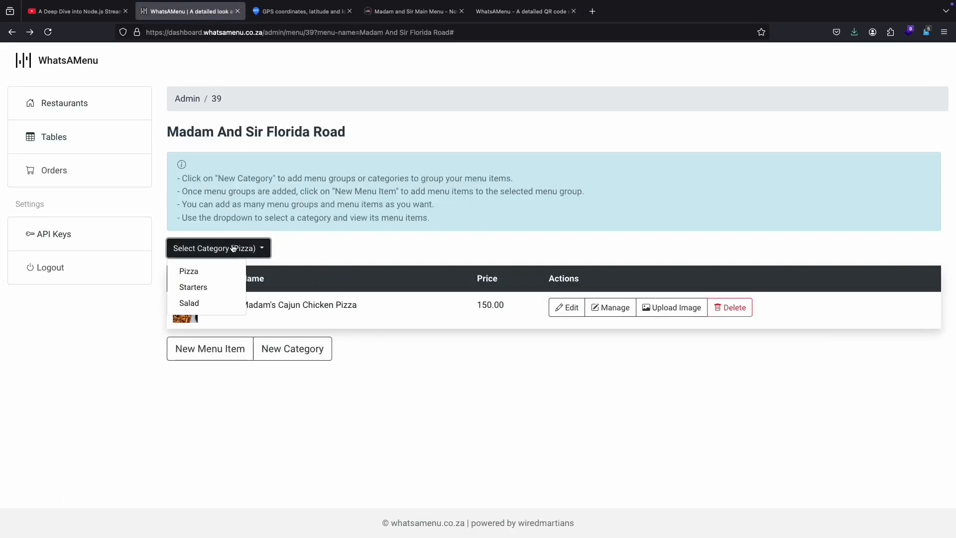
click(205, 293)
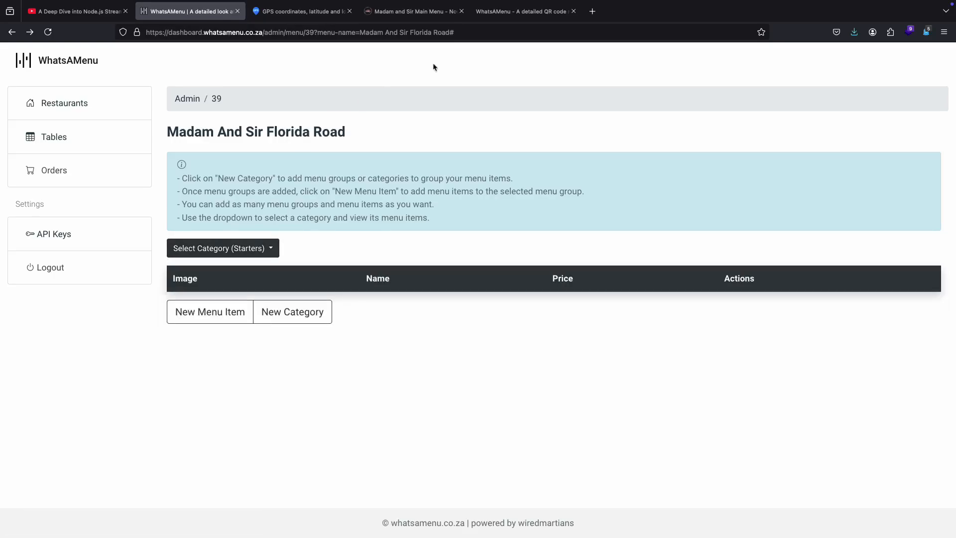
click(413, 11)
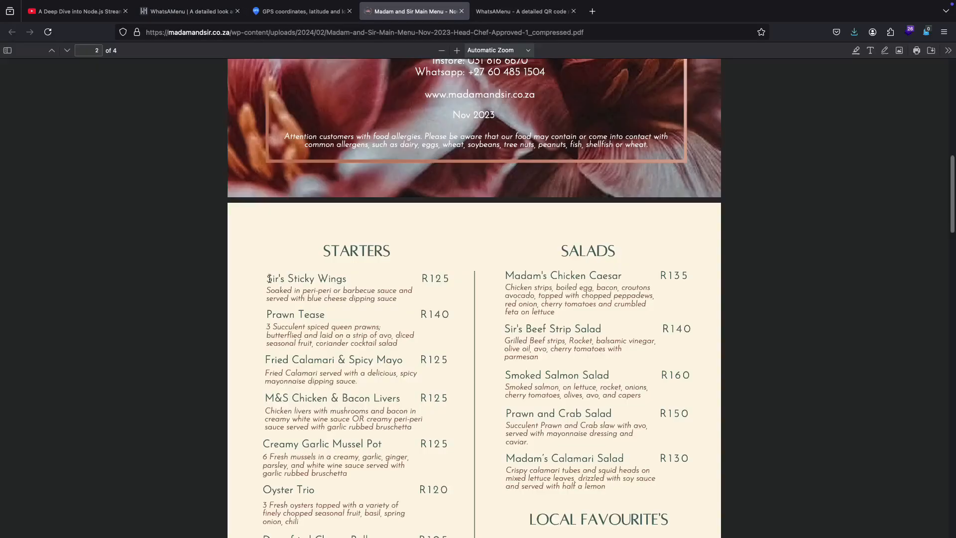
drag(269, 279, 349, 280)
key(ctrl+c)
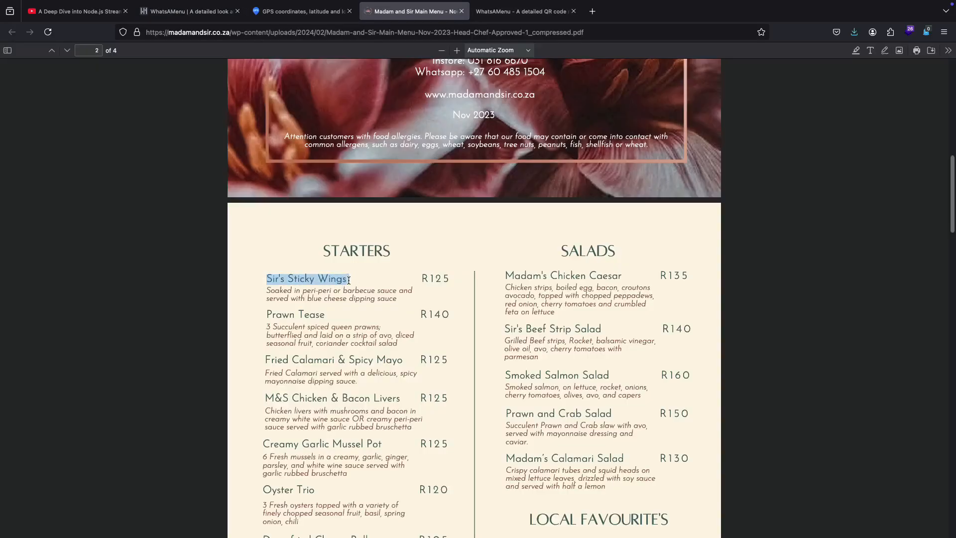
click(194, 12)
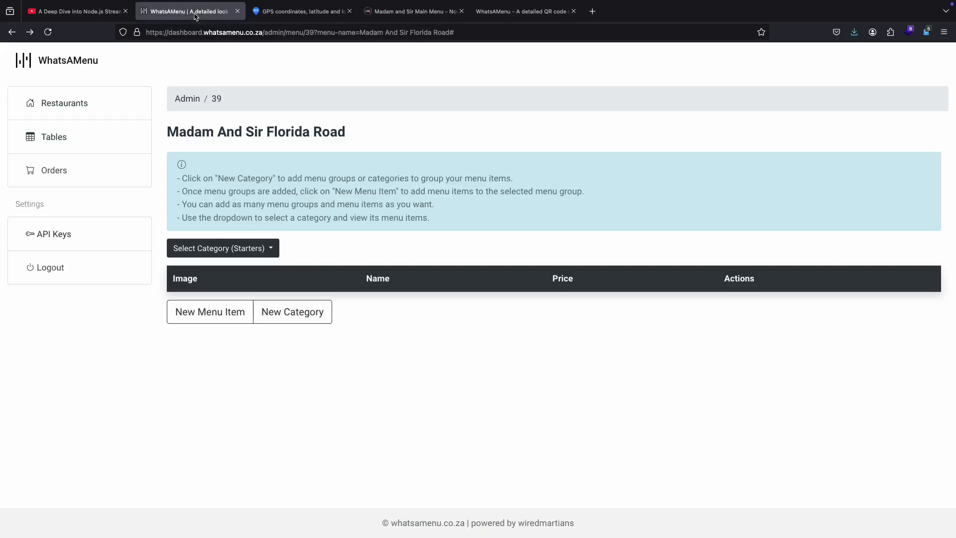
Step: Start a new menu item in the Starters category and name it "Sir's Sticky Wings"
click(232, 248)
click(233, 248)
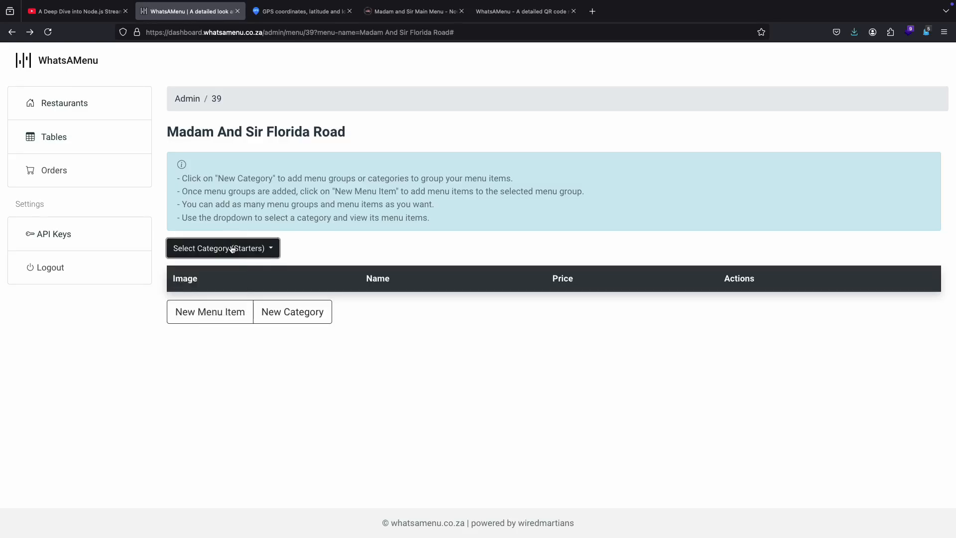
click(224, 311)
click(401, 169)
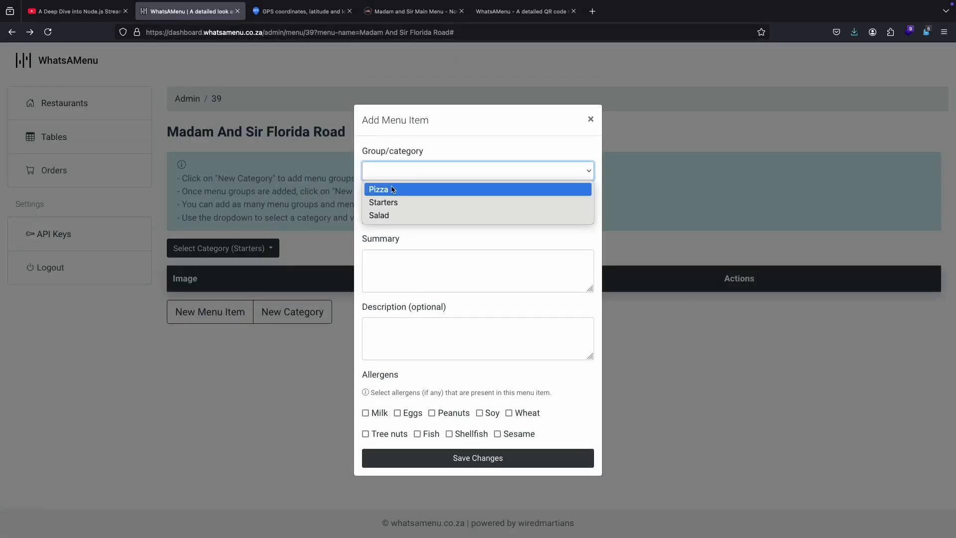
click(390, 203)
click(391, 214)
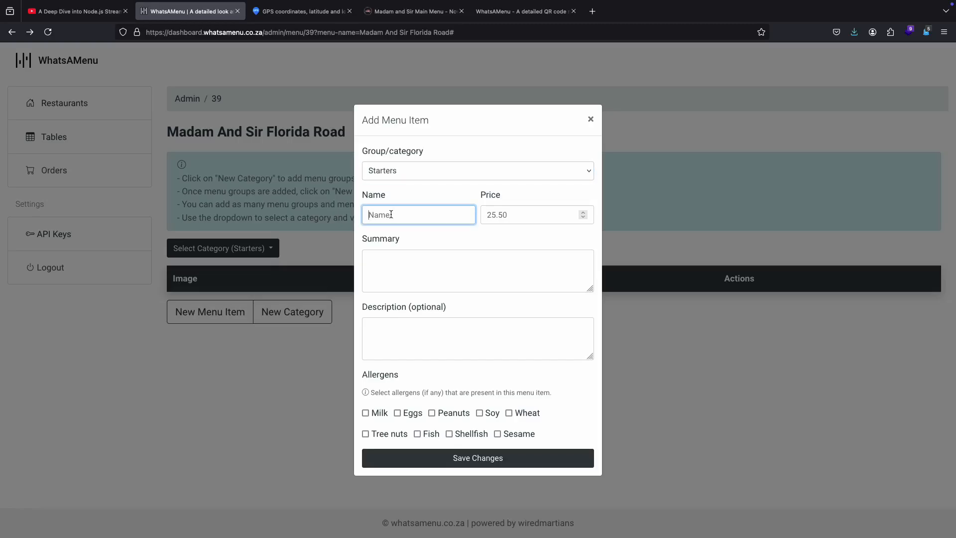
key(ctrl+v)
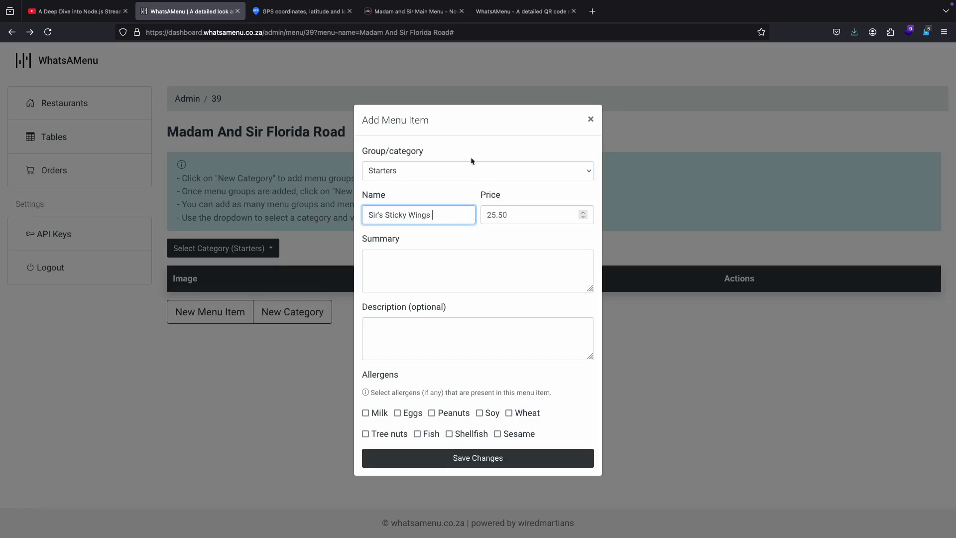
Step: Set the price to 125 and the summary to "Soaked in peri-peri or barbecue sauce and served with blue cheese dipping sauce", copied from the PDF menu
click(414, 11)
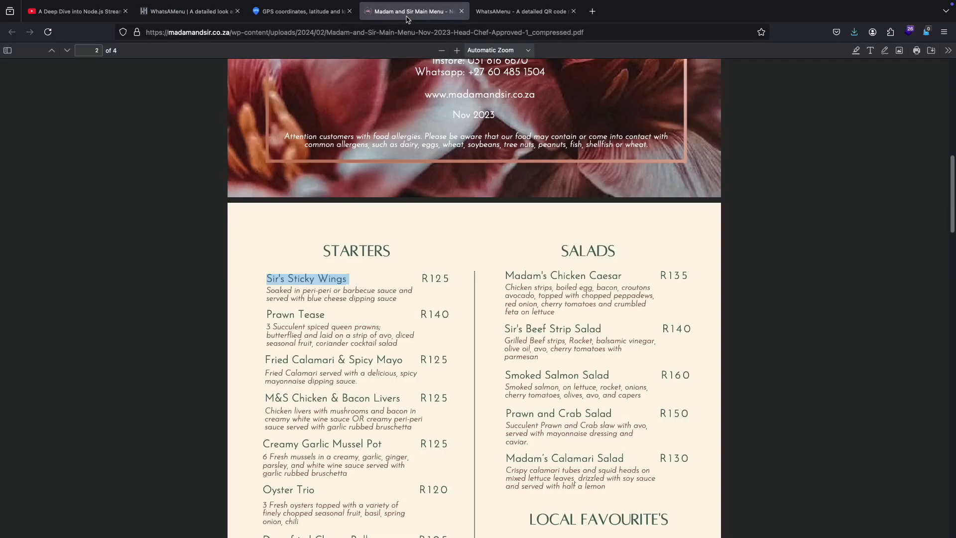
click(211, 19)
click(492, 211)
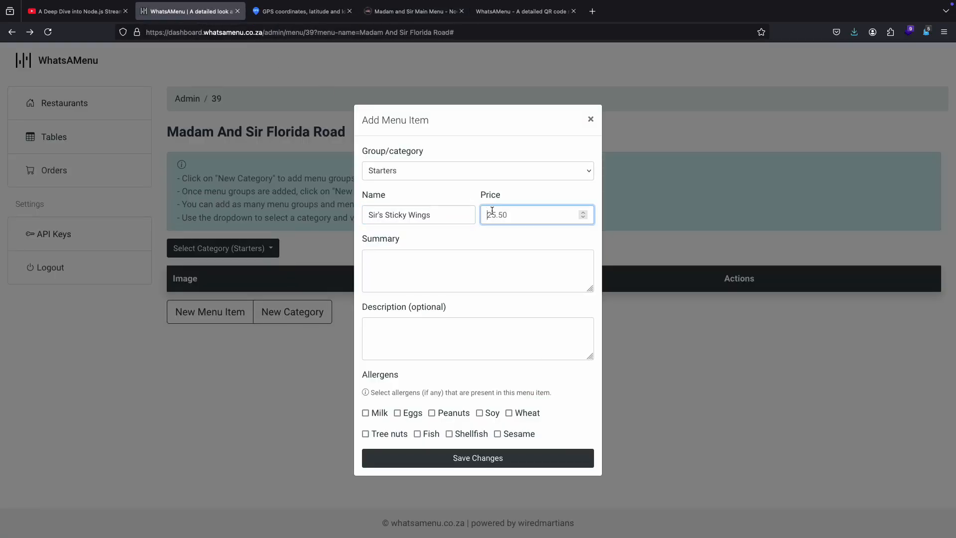
text(125)
click(413, 11)
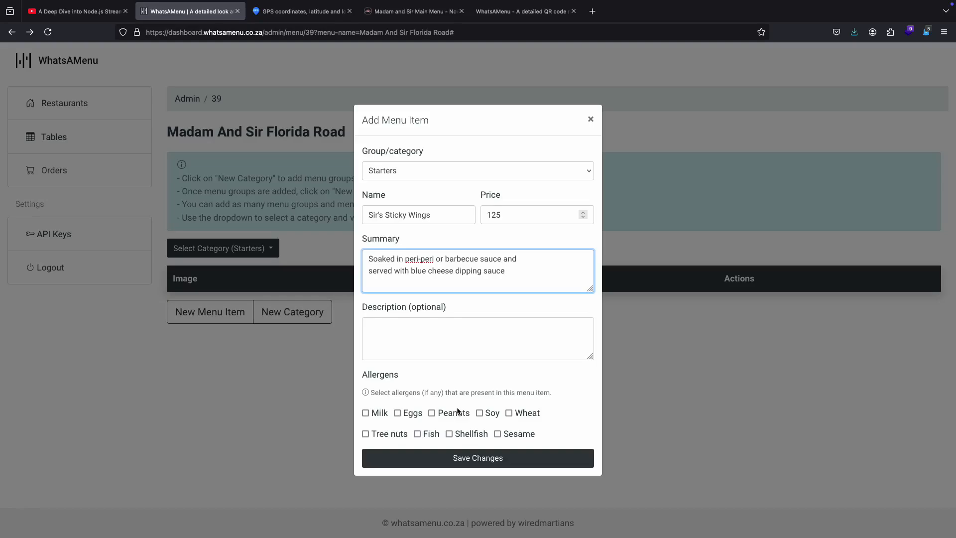
Step: Mark Milk as an allergen of Sir's Sticky Wings, save the item and close the Add Menu Item dialog
click(366, 413)
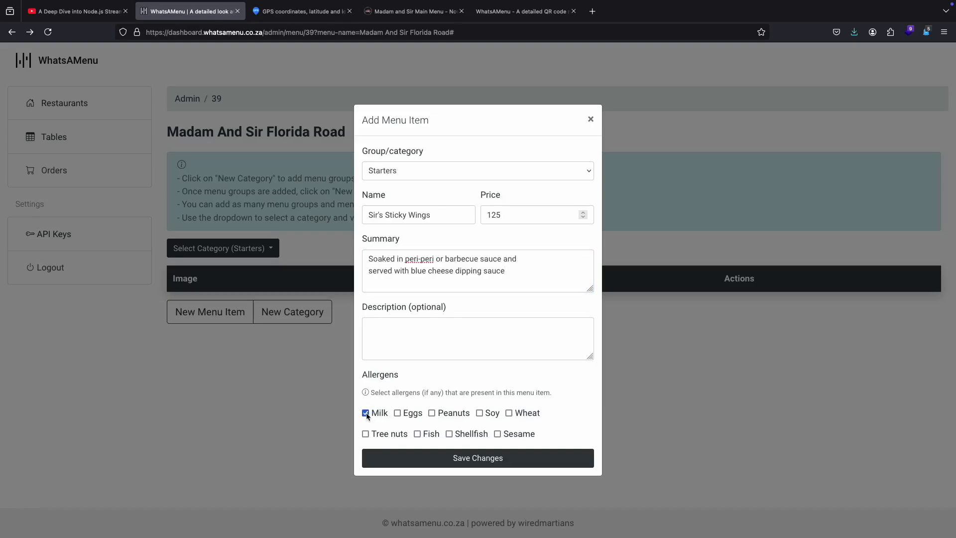
click(440, 459)
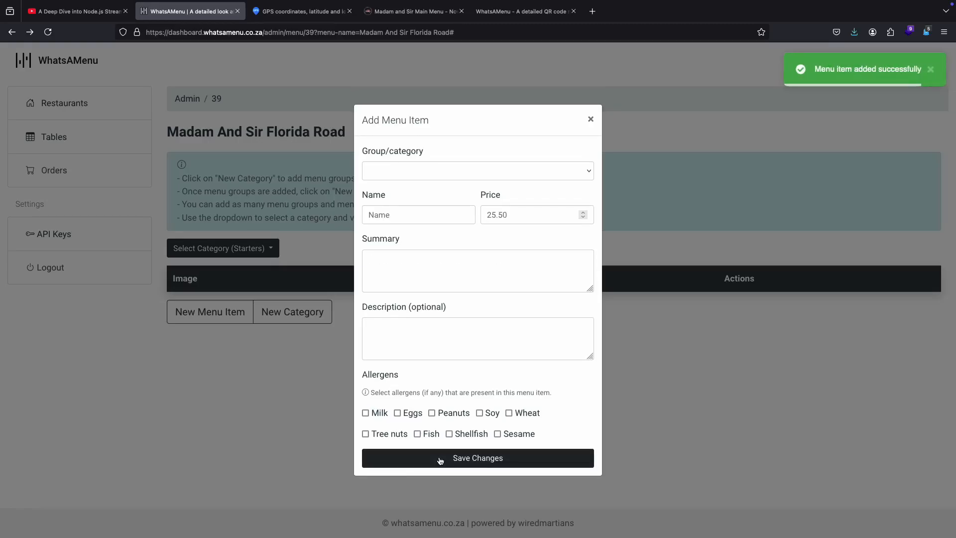
click(591, 119)
Step: Reload the Starters item list by switching the category to Pizza and back to Starters
click(229, 248)
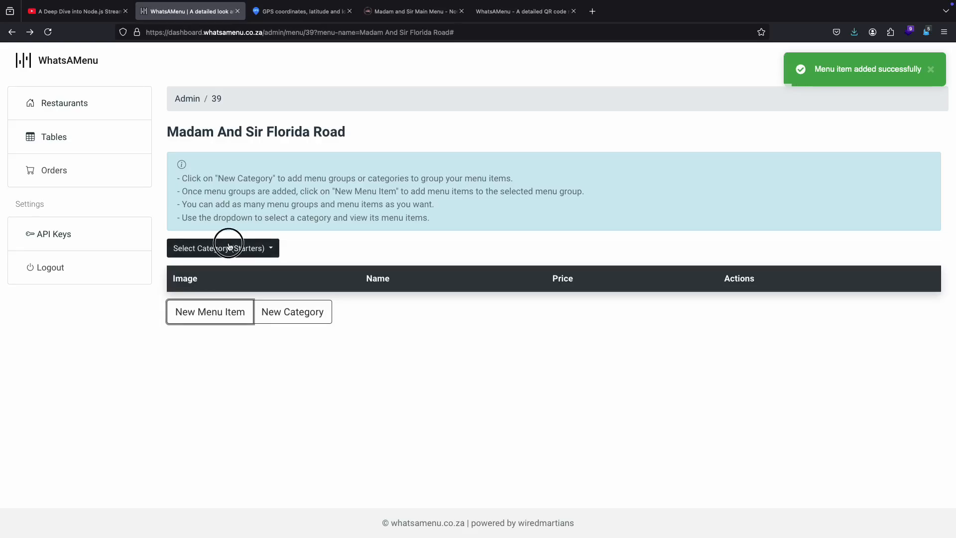
click(220, 271)
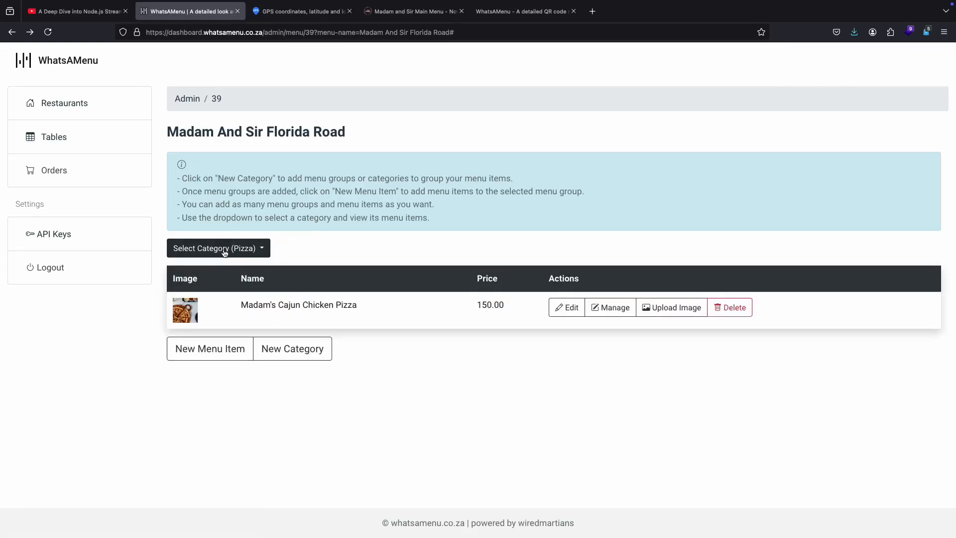
click(222, 249)
click(206, 288)
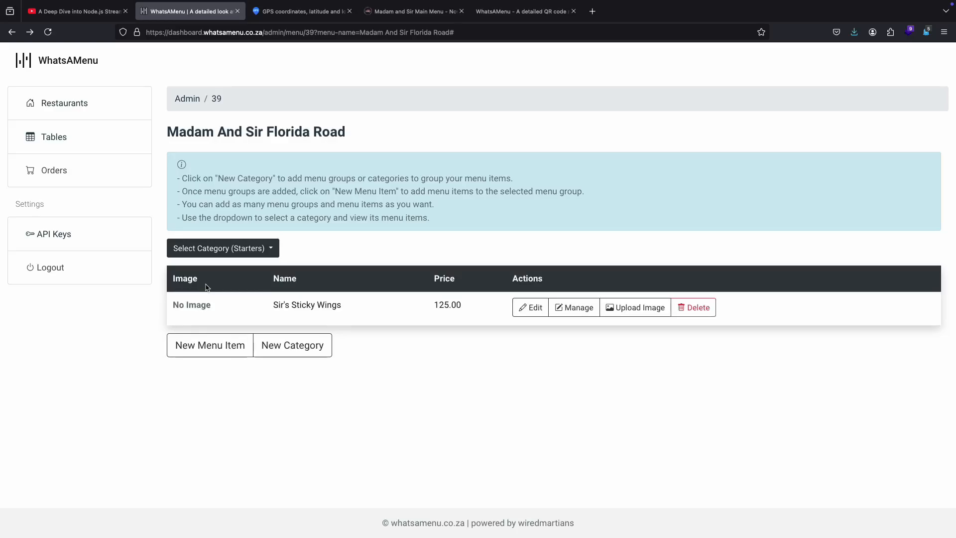
Step: Upload sticky wings.jpg from the Desktop as the image of Sir's Sticky Wings and close the upload dialog
click(622, 312)
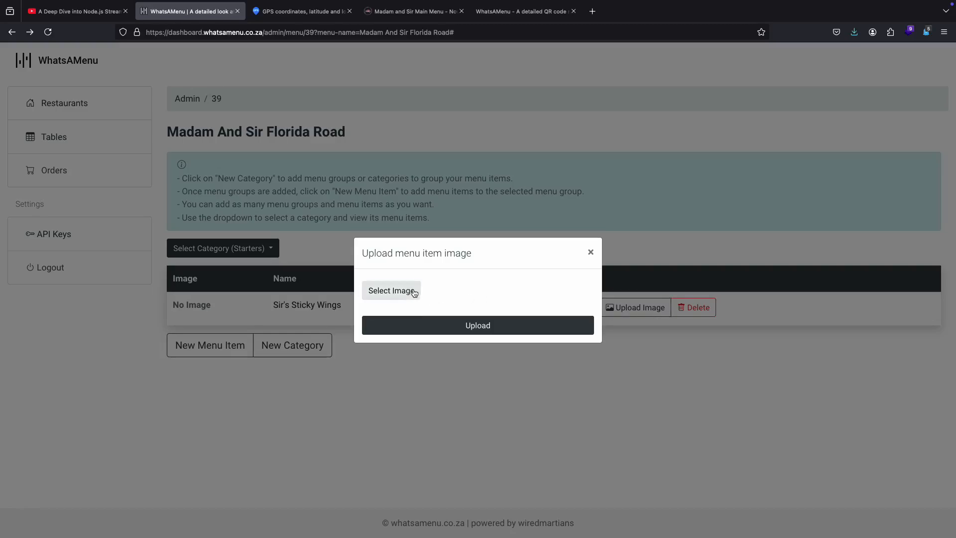
click(412, 292)
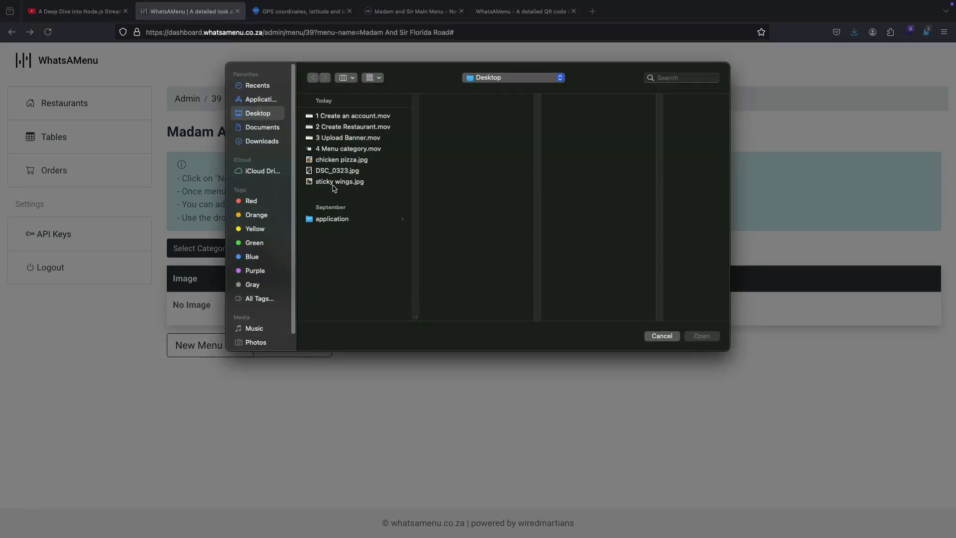
click(333, 182)
click(712, 343)
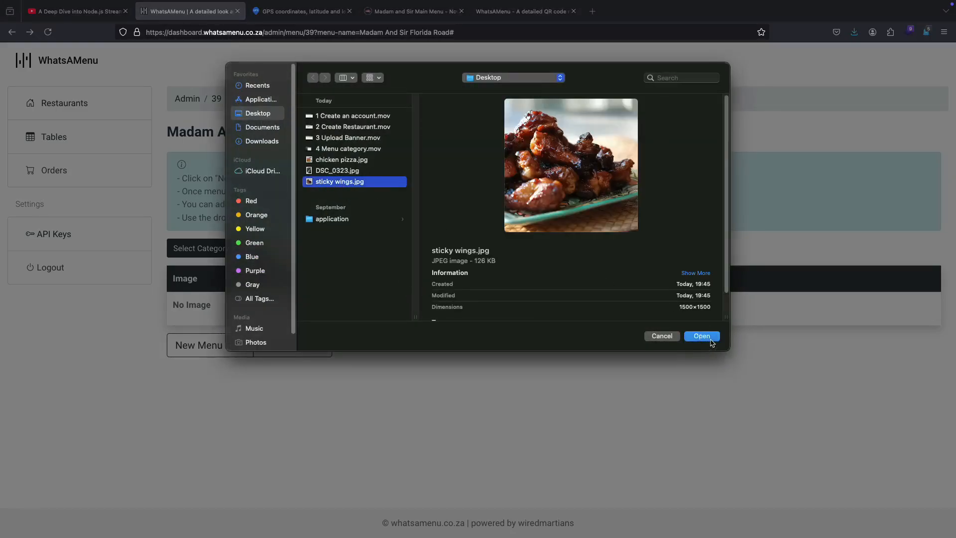
click(451, 440)
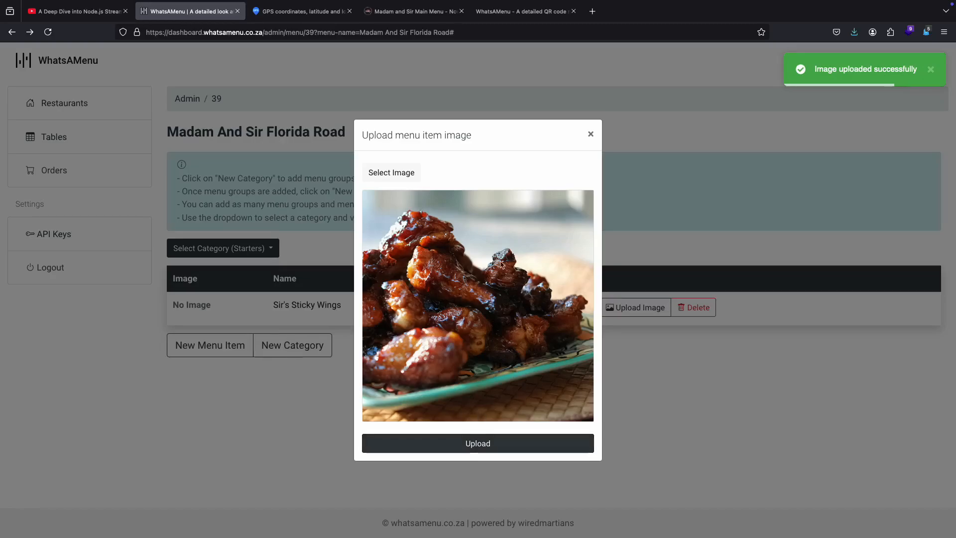
click(591, 134)
Step: Refresh the public restaurant page and review its Pizza and Starters sections and the category list
click(503, 11)
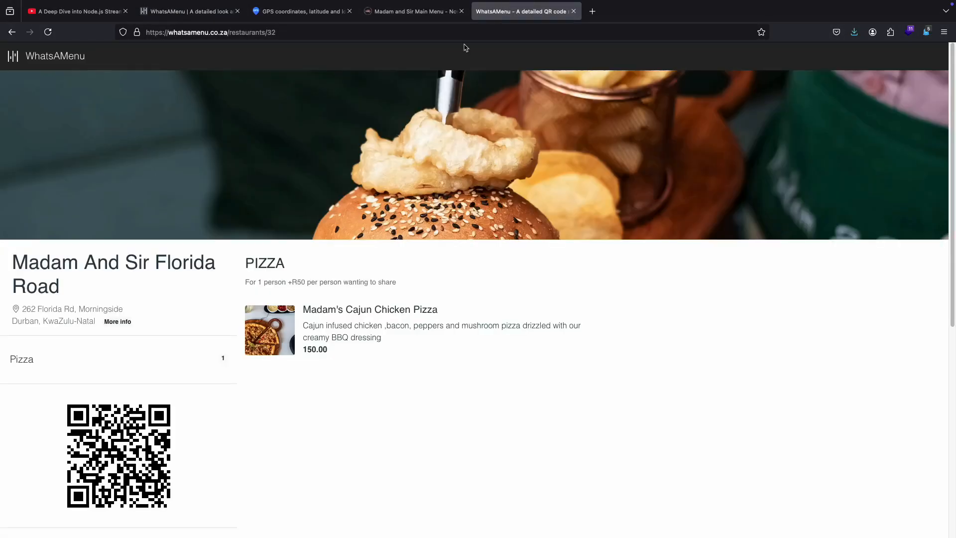
click(49, 34)
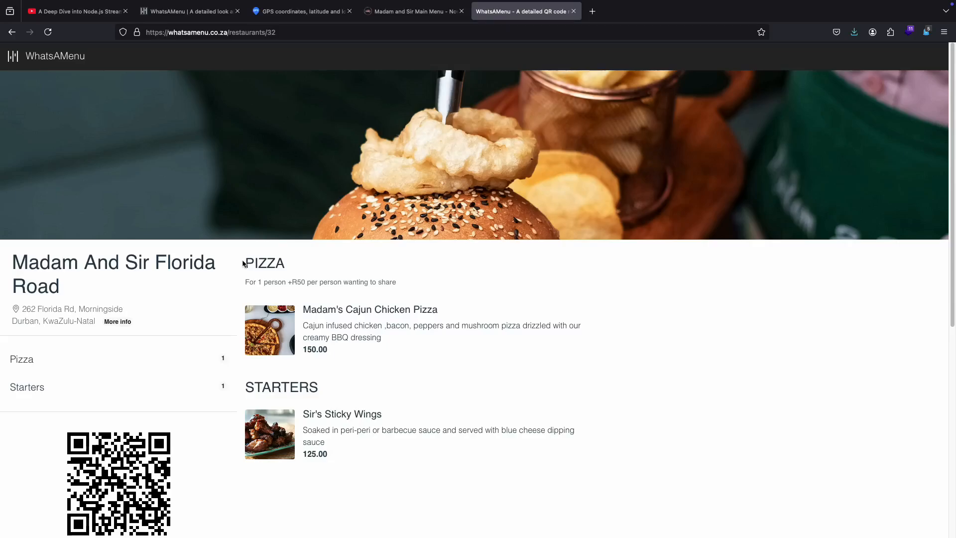
drag(244, 264, 300, 263)
drag(322, 387, 244, 388)
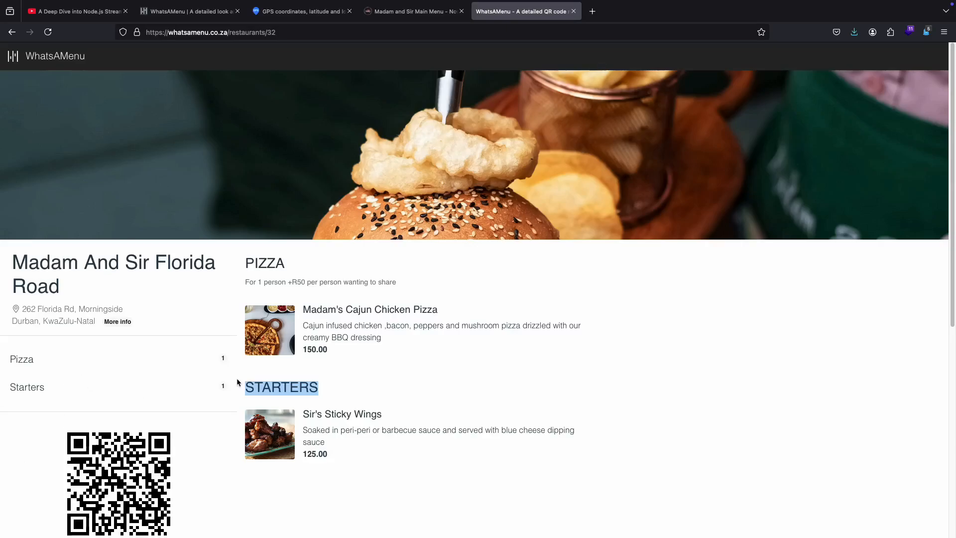
drag(221, 351, 239, 355)
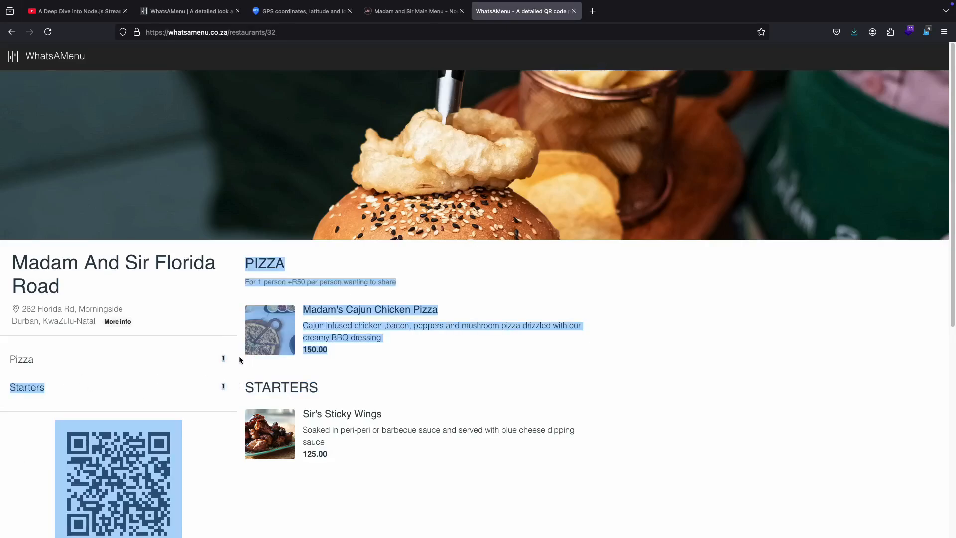
click(441, 380)
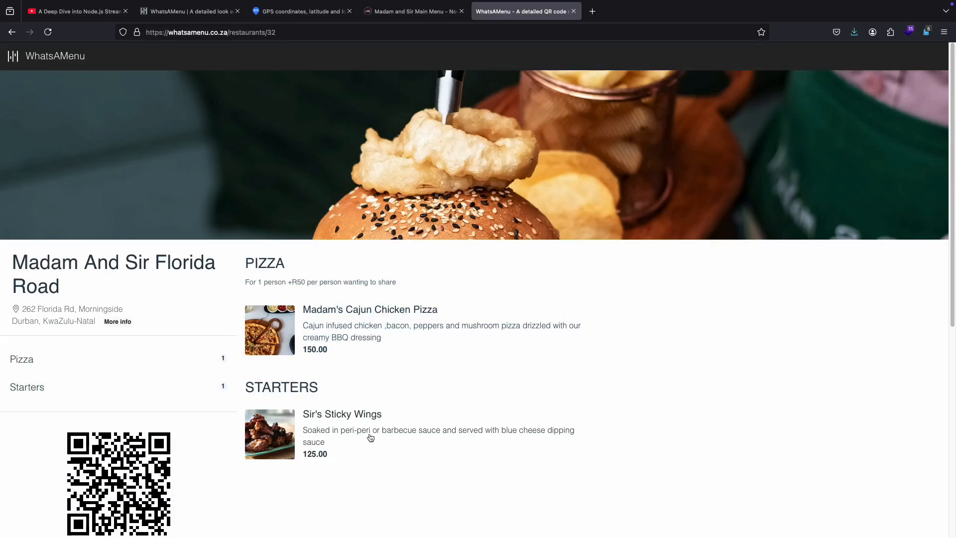
Step: Fill in a new Starters item named "Prawn Tease" priced at 140, with its summary copied from the PDF menu
click(390, 14)
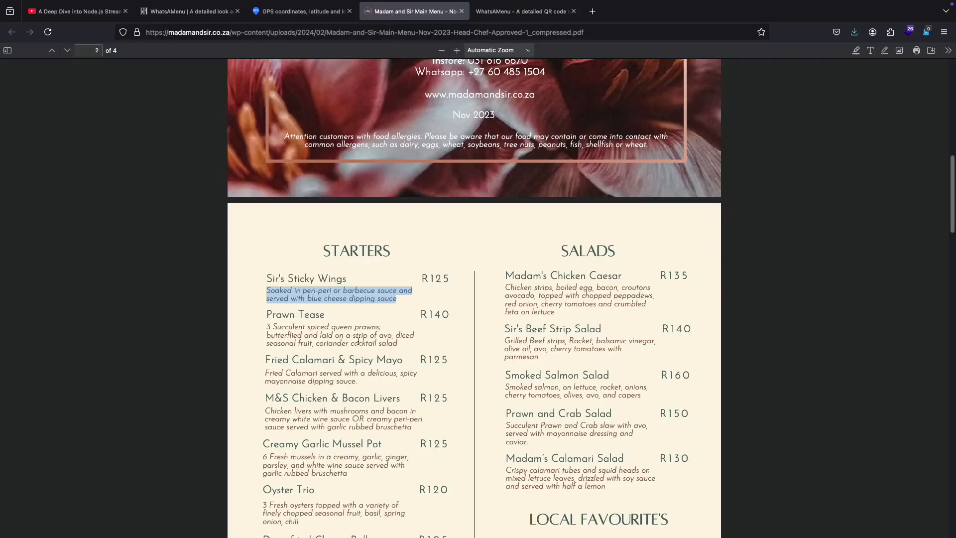
drag(266, 330, 387, 344)
right_click(359, 336)
click(370, 339)
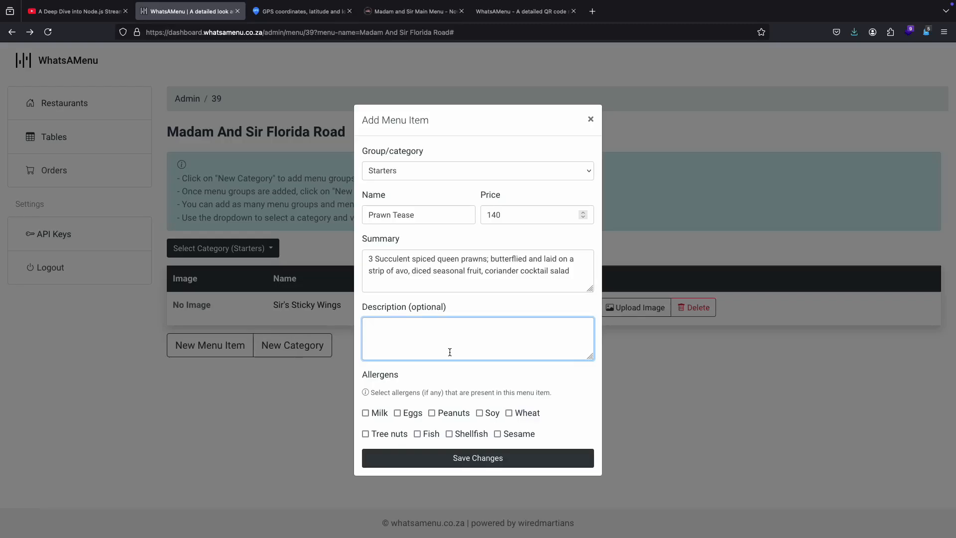
Step: Set Prawn Tease's description to "The best prawn tease money can buy in Durban", save the item and close the dialog
key(ctrl+v)
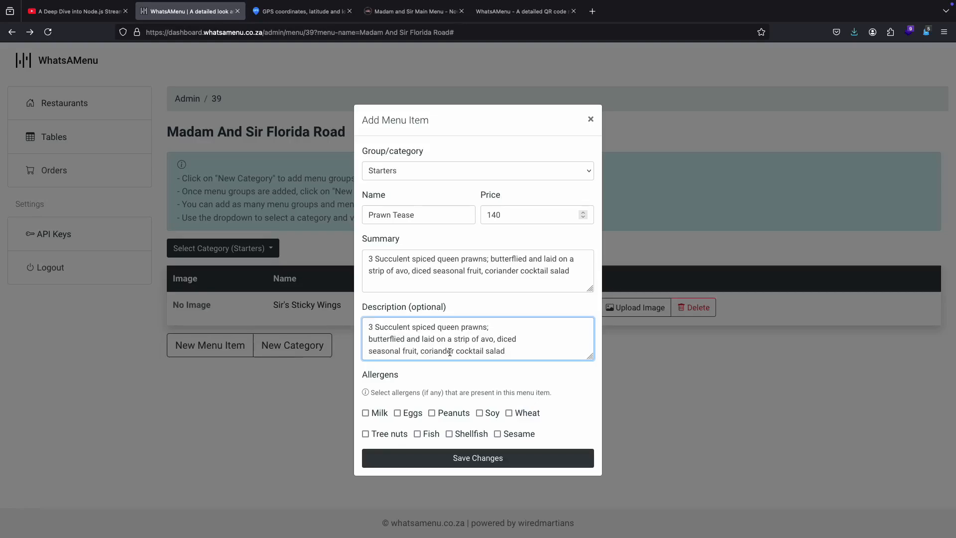
key(ctrl+a)
text(The best prawn tease money can buy in Durban)
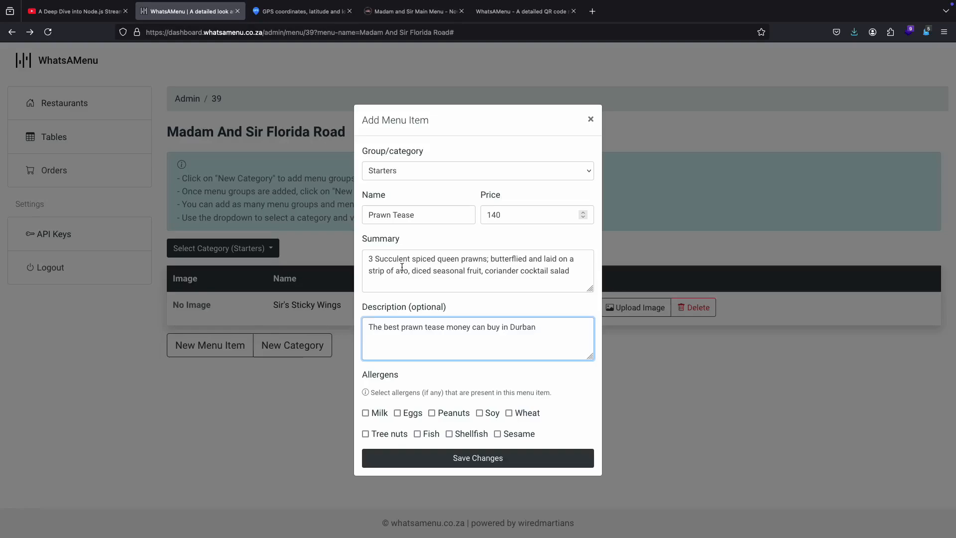
drag(399, 329, 377, 319)
click(374, 326)
click(475, 459)
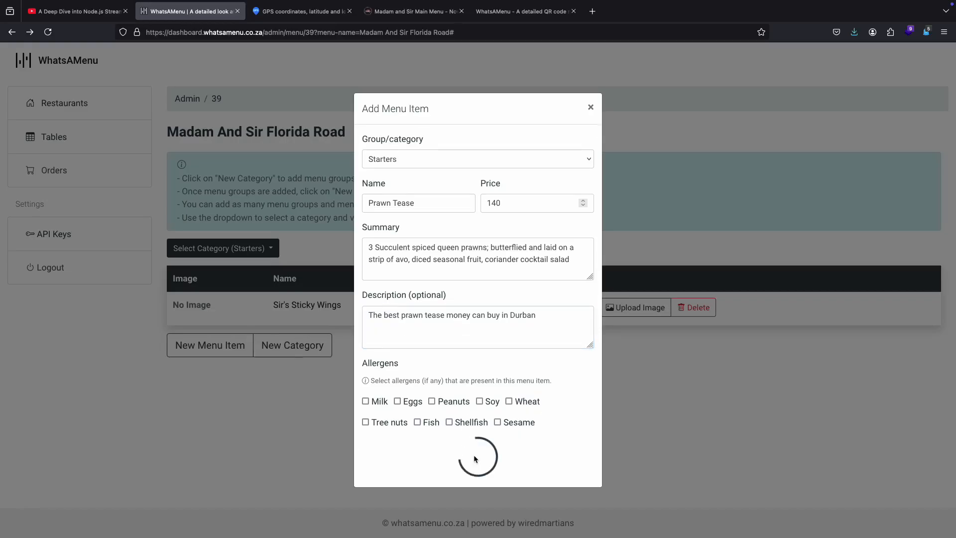
click(588, 120)
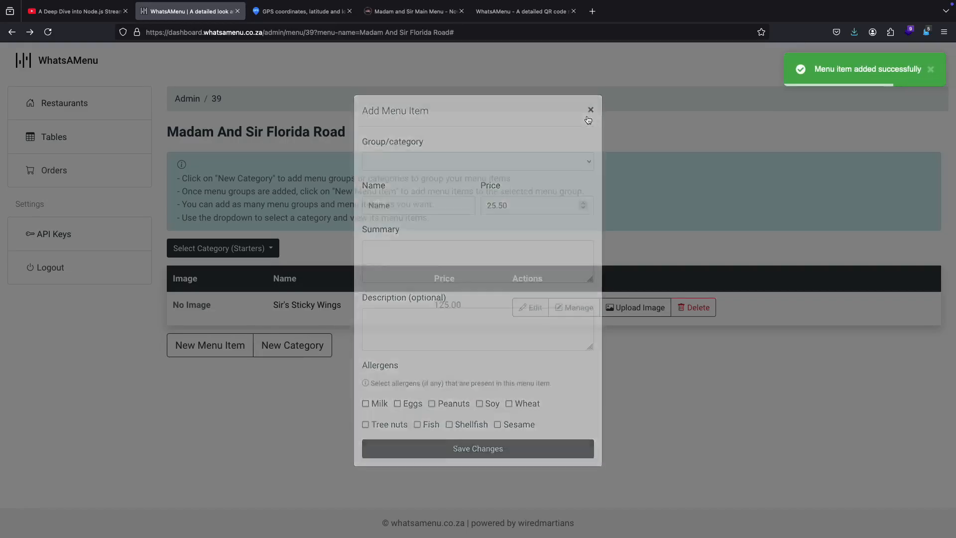
Step: Refresh the public restaurant page and check the Starters category for the Prawn Tease item
click(526, 11)
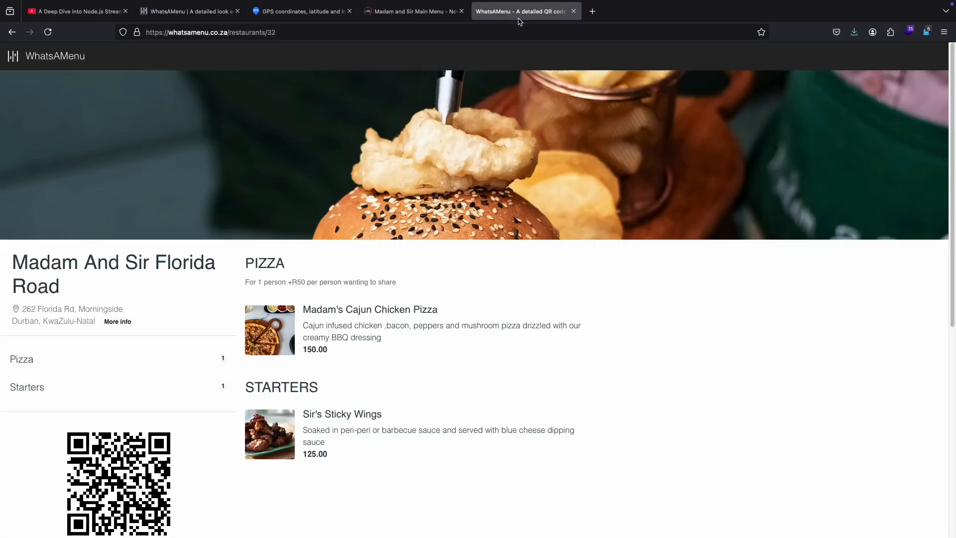
click(48, 32)
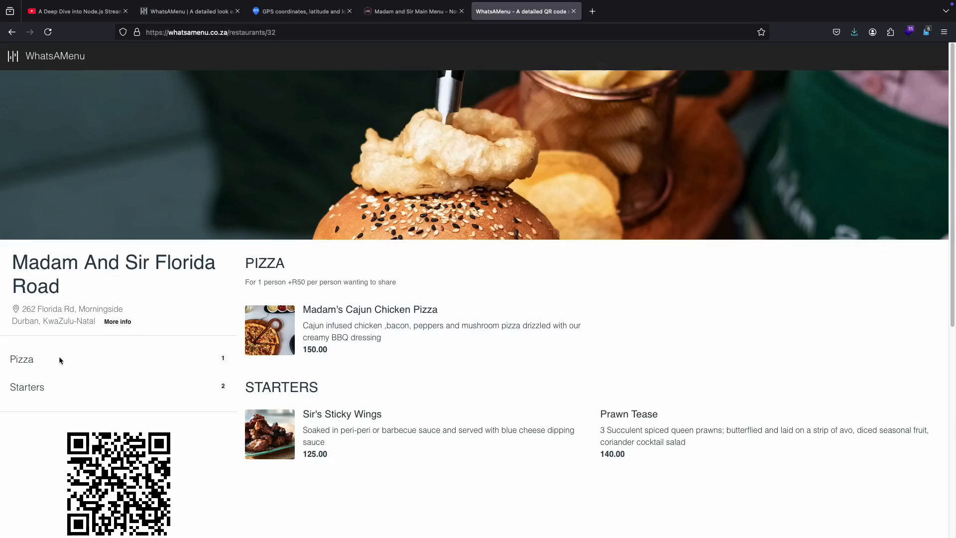
double_click(25, 388)
click(31, 408)
Step: Open Sir's Sticky Wings' details on the public page and read the explanation of its Milk allergen
click(331, 413)
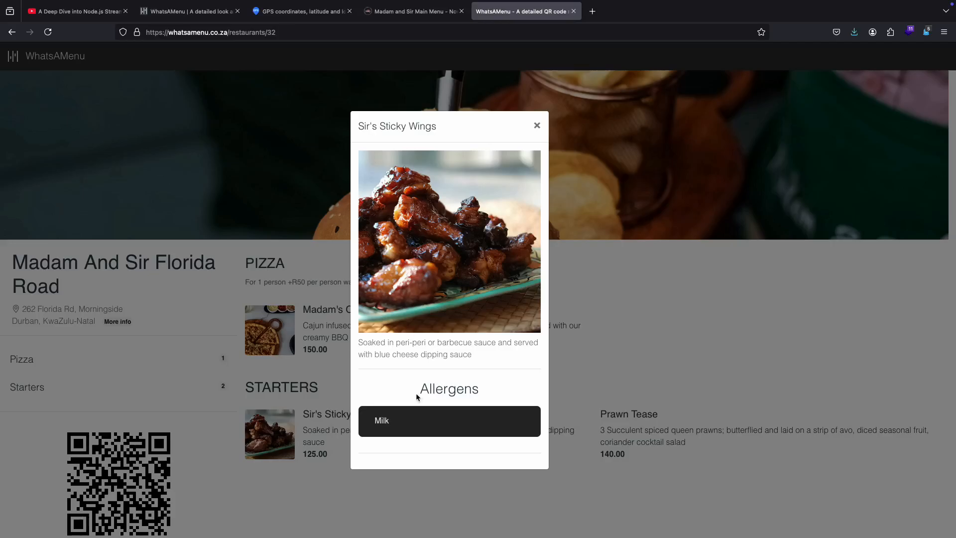
drag(415, 394, 483, 391)
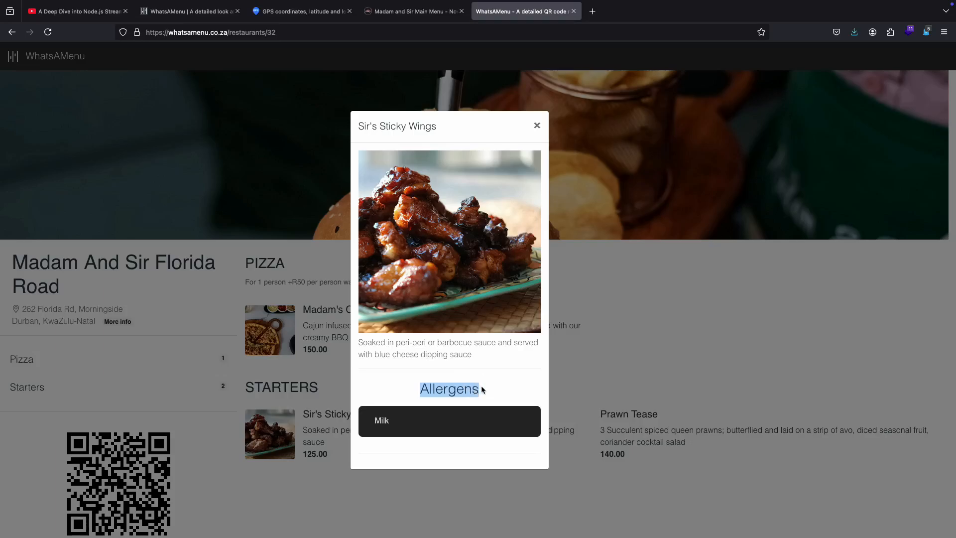
click(449, 429)
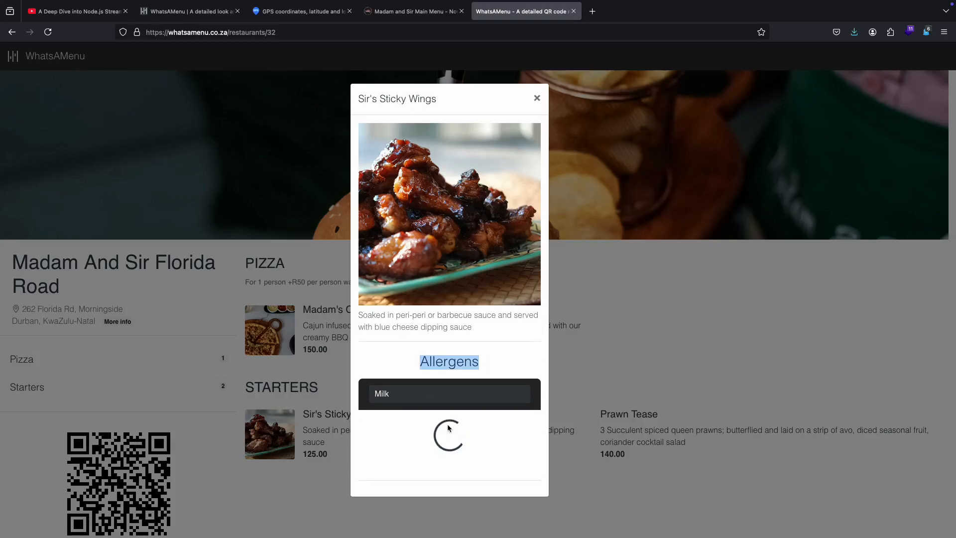
scroll(448, 425, down, 2)
scroll(448, 425, down, 2)
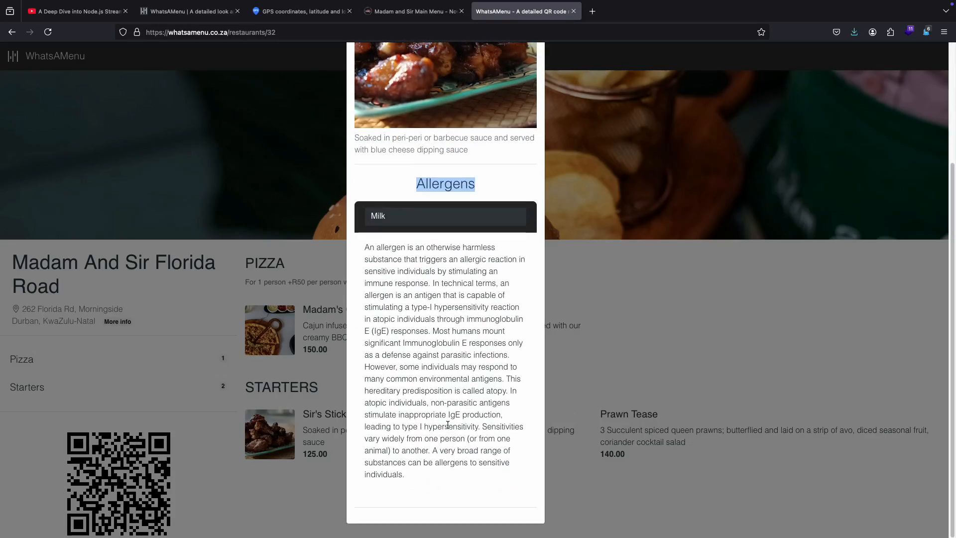